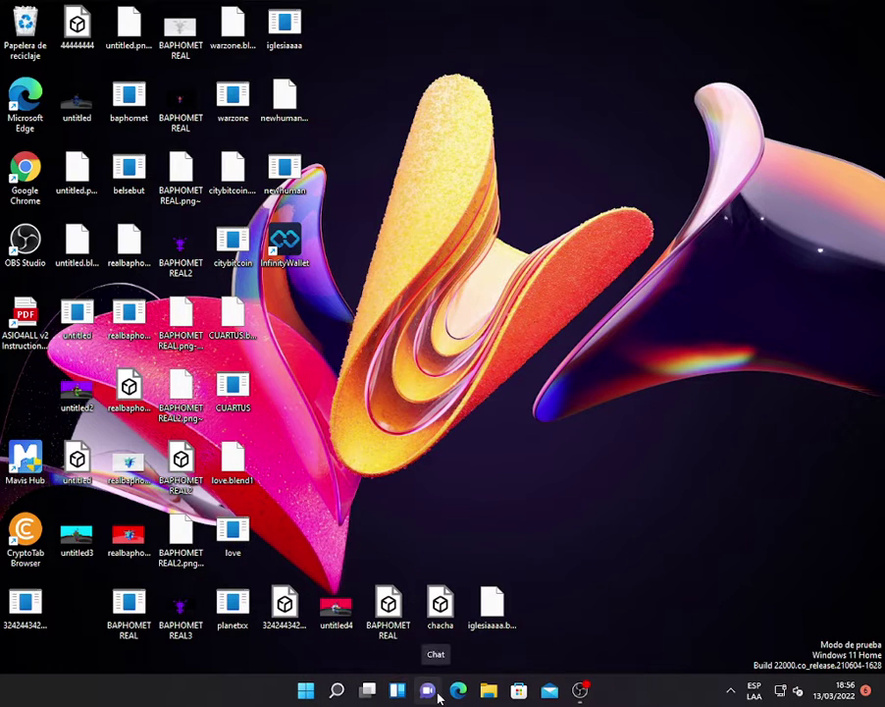
- Open File Explorer and look through the quick access folders down to Capturas and Música
click(439, 695)
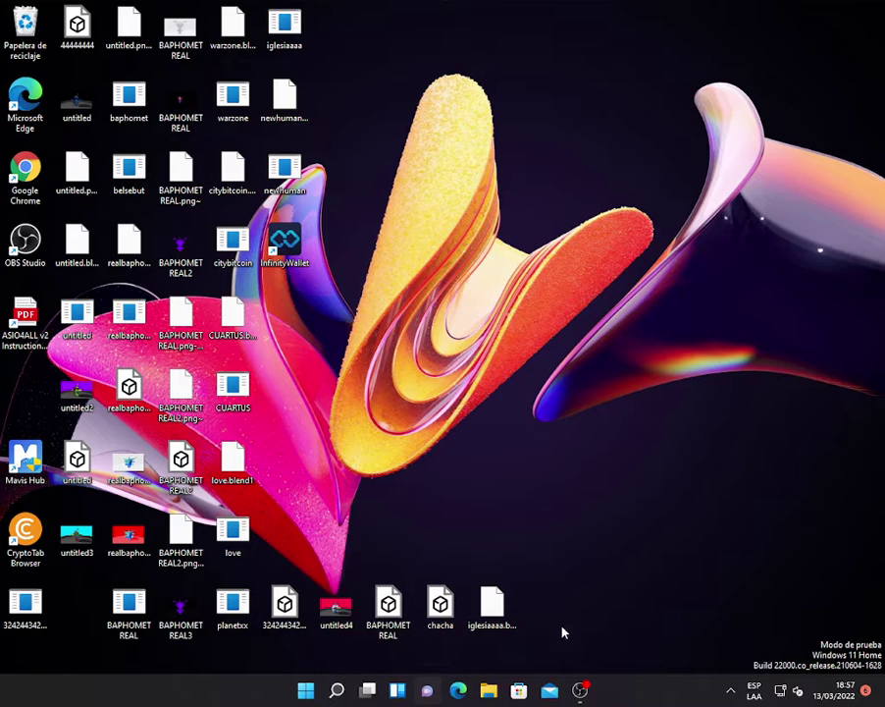
click(486, 691)
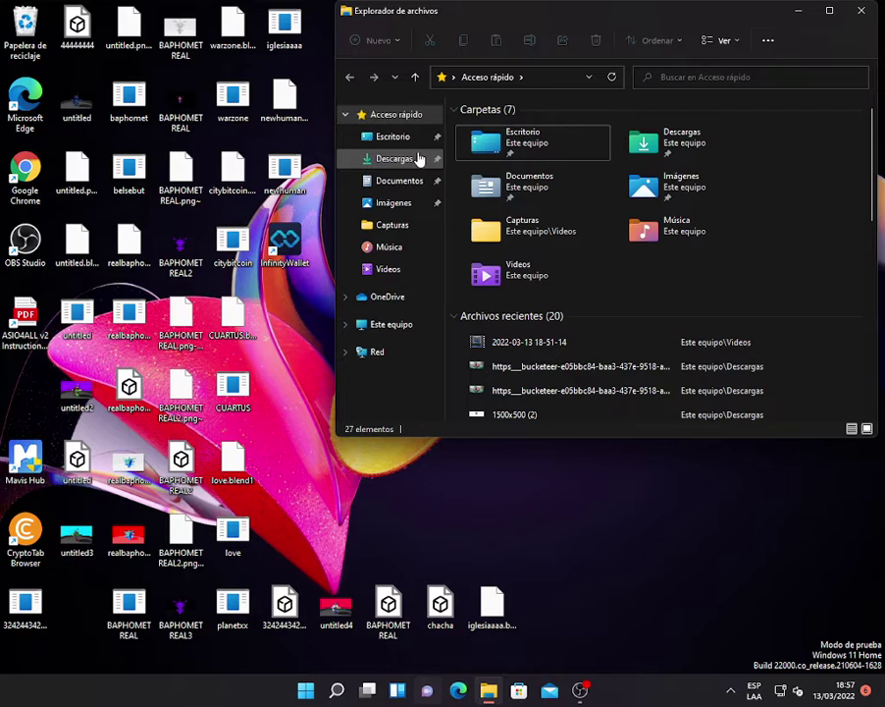
key(Down)
key(Down)
key(Down)
key(Down)
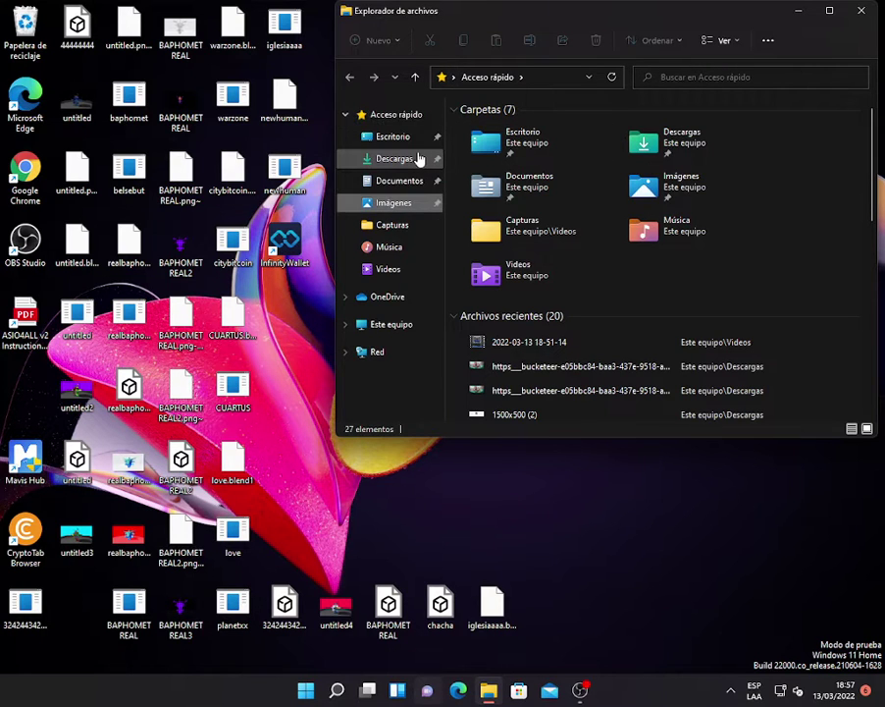
key(Up)
key(Down)
key(Down)
key(Down)
key(Down)
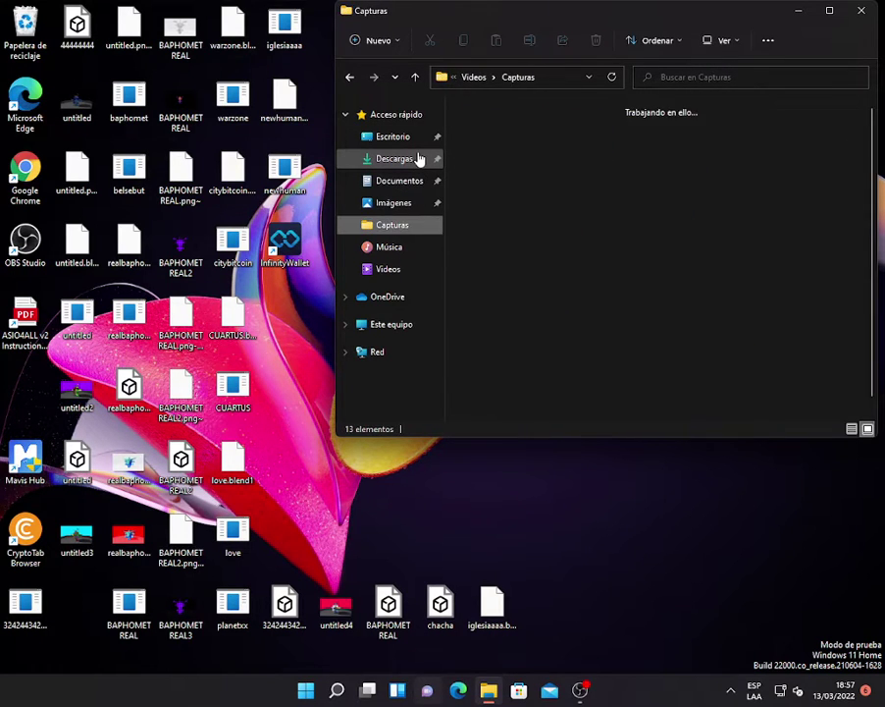
key(Up)
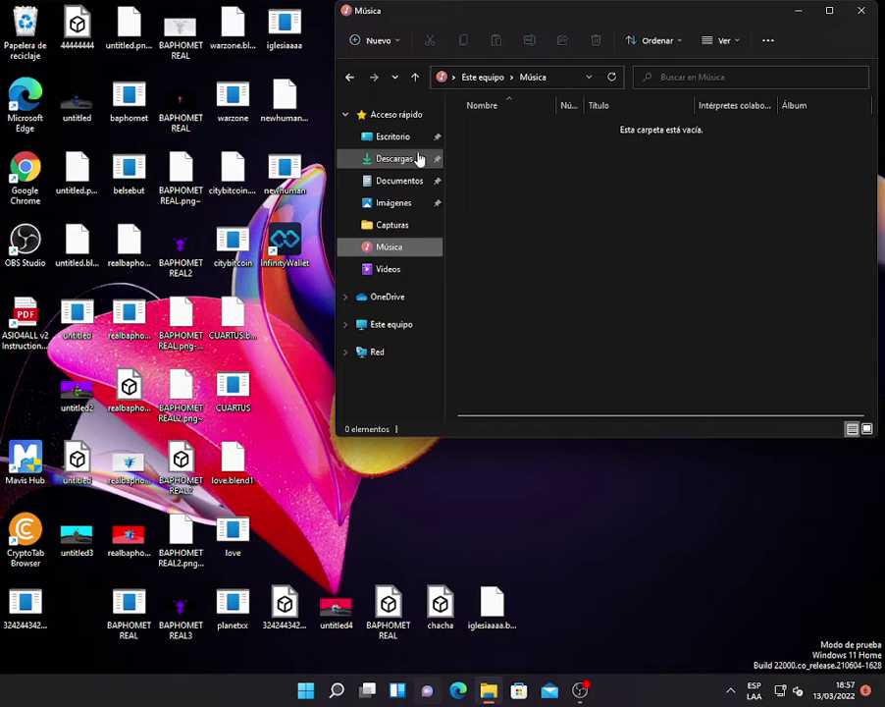
key(Up)
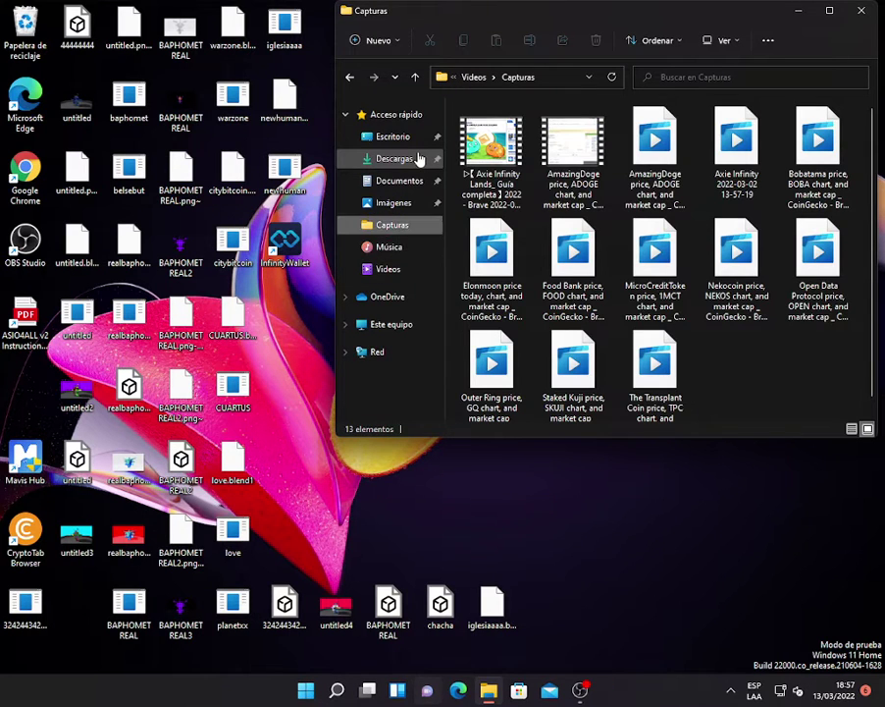
- View the OneDrive folder in File Explorer, and dismiss the OneDrive setup dialog
key(Down)
key(Down)
key(Down)
key(Down)
key(Down)
key(Up)
key(Up)
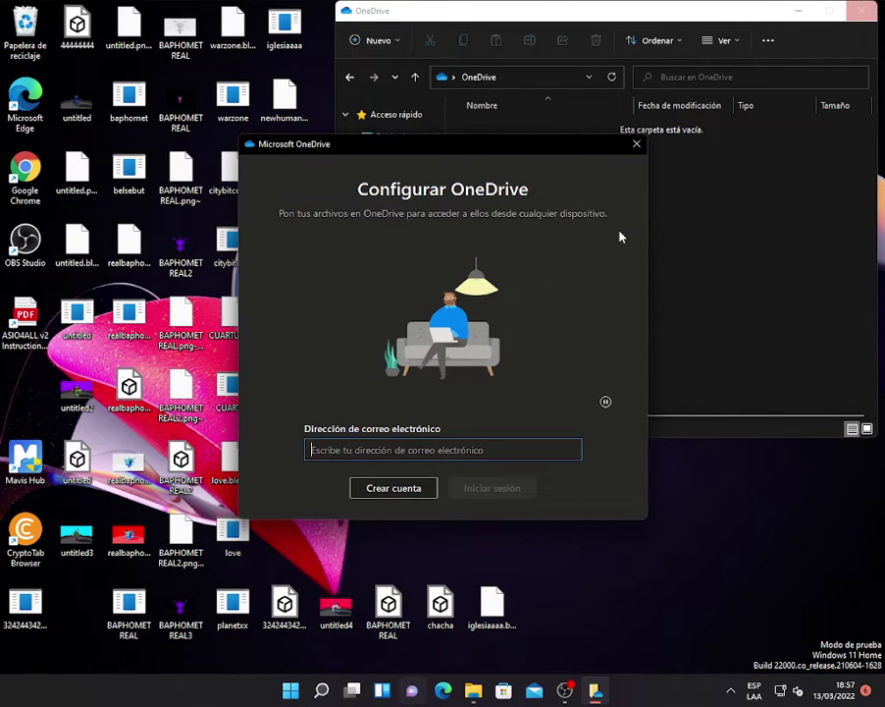
click(636, 143)
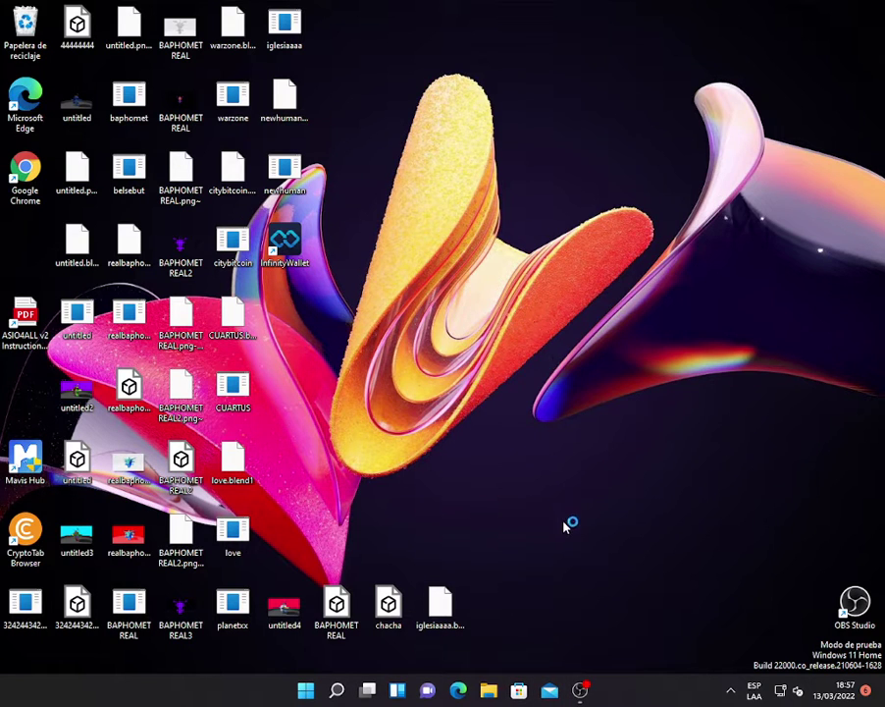
- Switch the night light on and off again in the display settings, and close Settings
right_click(566, 528)
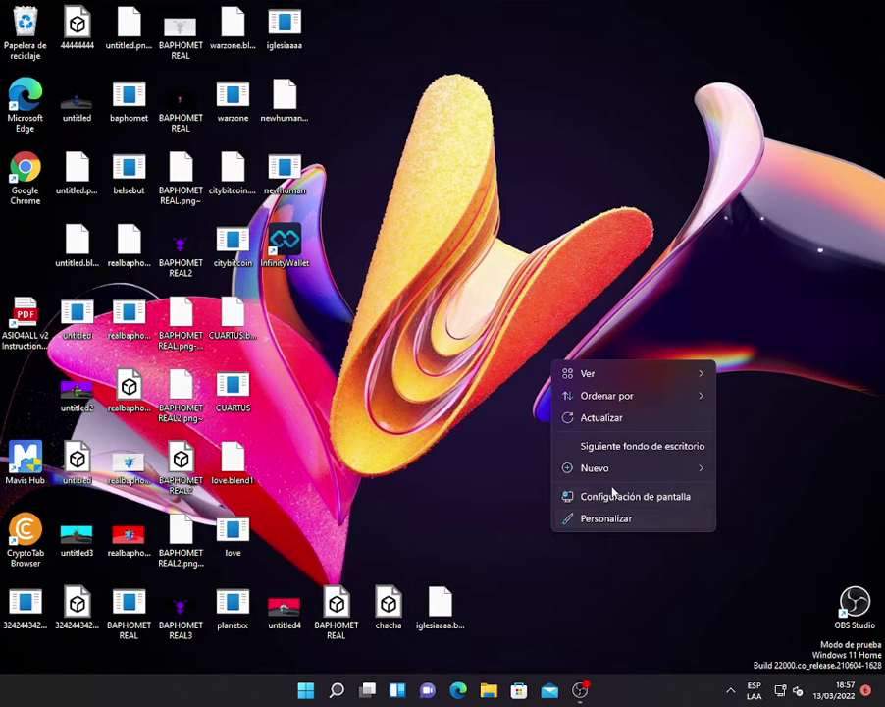
mouse_move(688, 478)
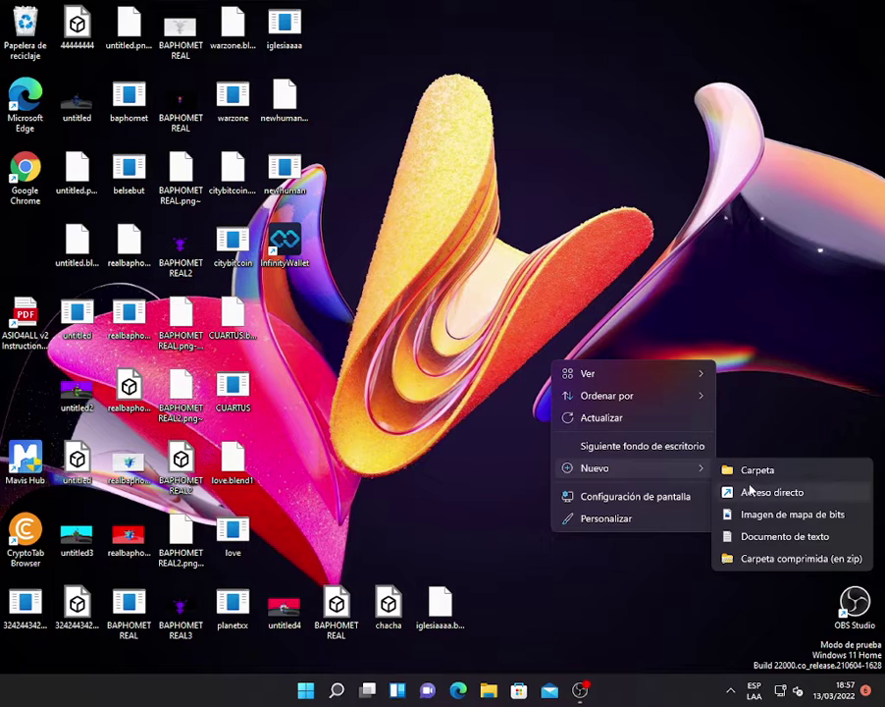
click(629, 506)
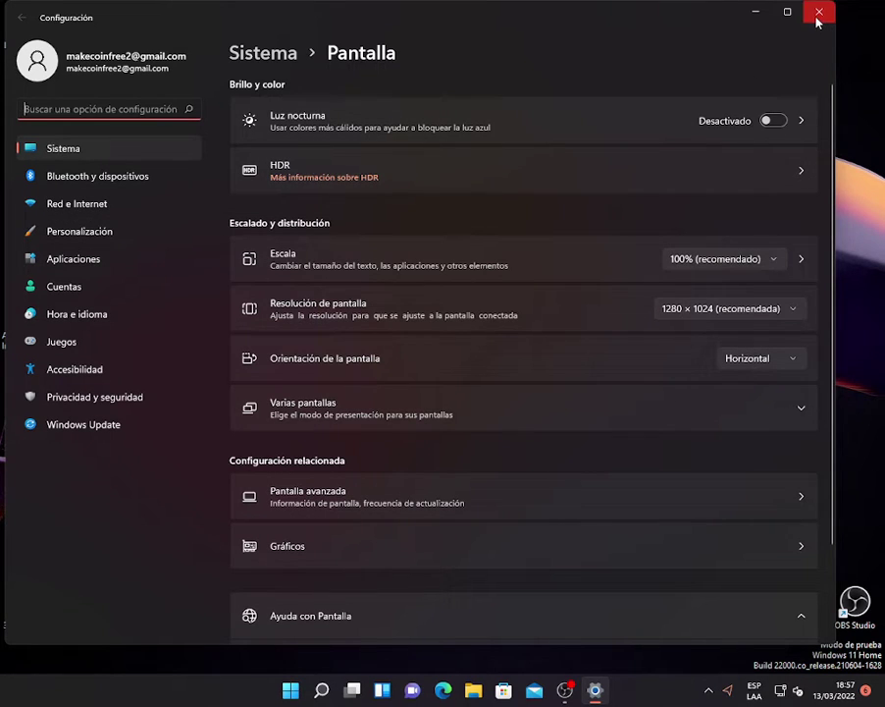
click(774, 120)
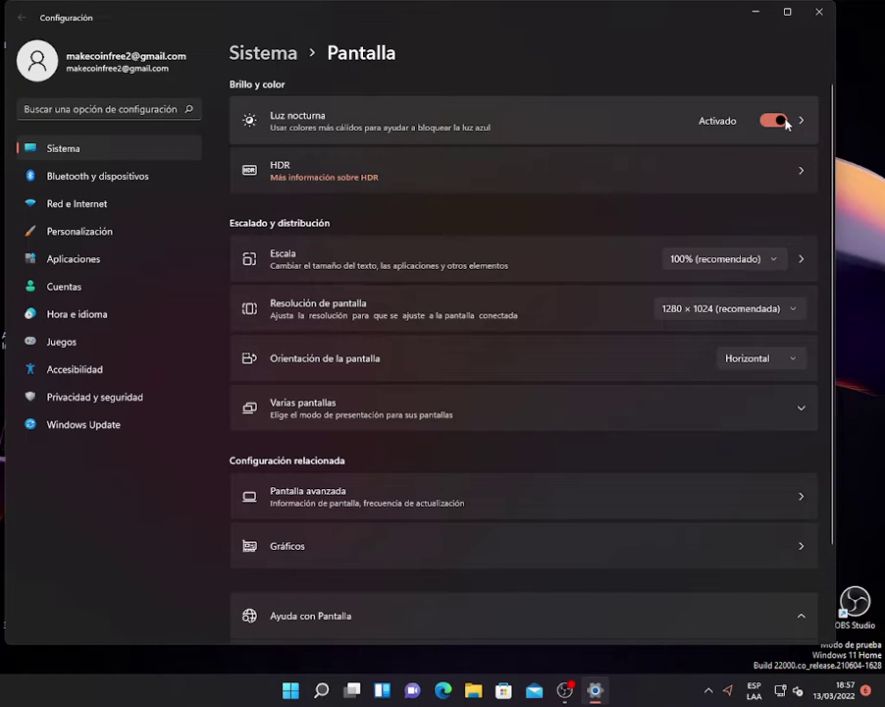
click(777, 120)
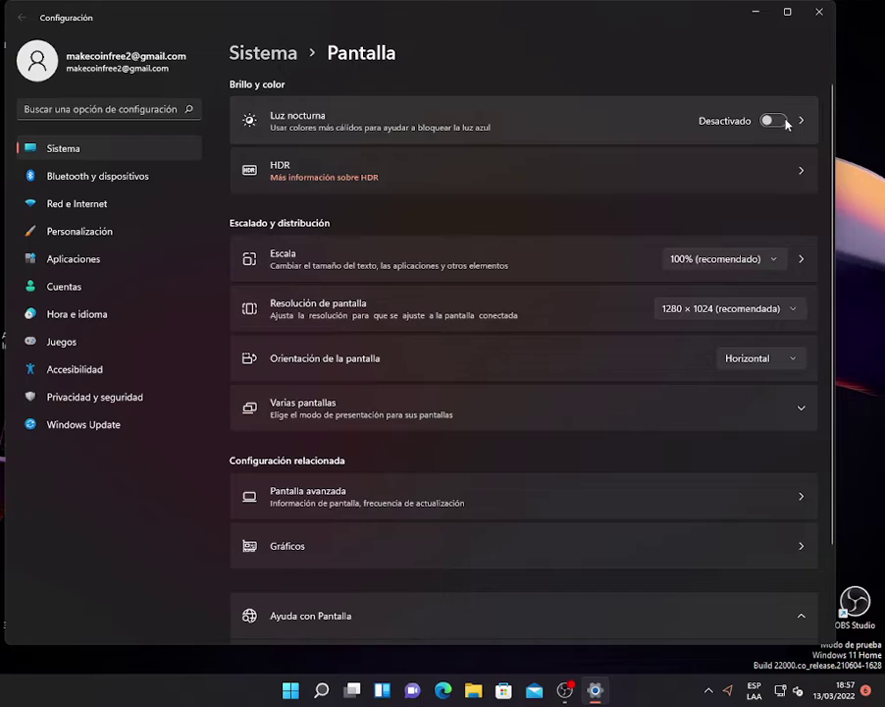
click(817, 12)
- Go from the personalization settings to Windows activation and report a recent hardware change in the activation troubleshooter
right_click(508, 324)
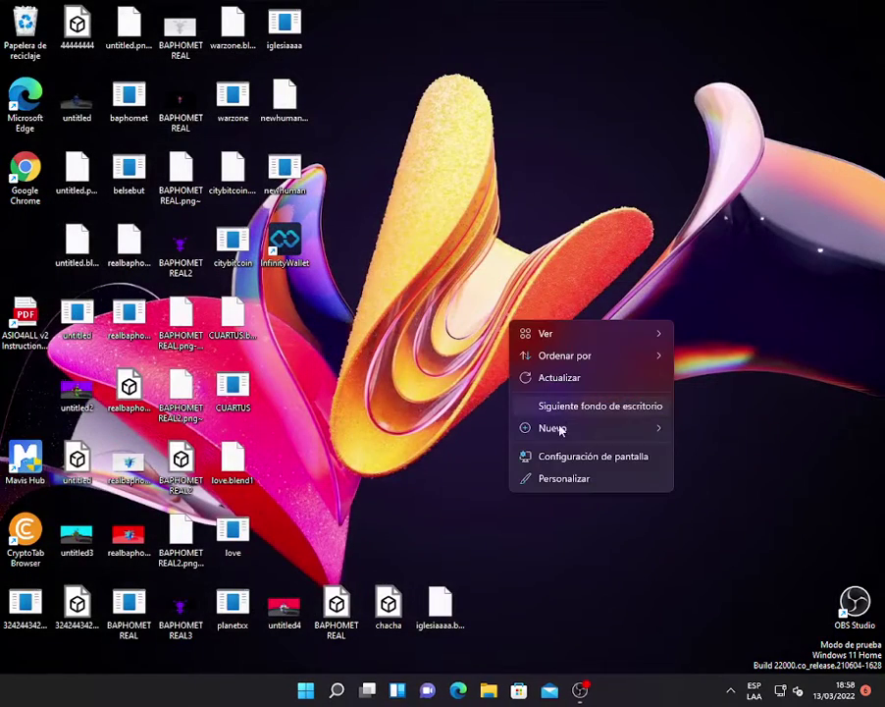
click(556, 480)
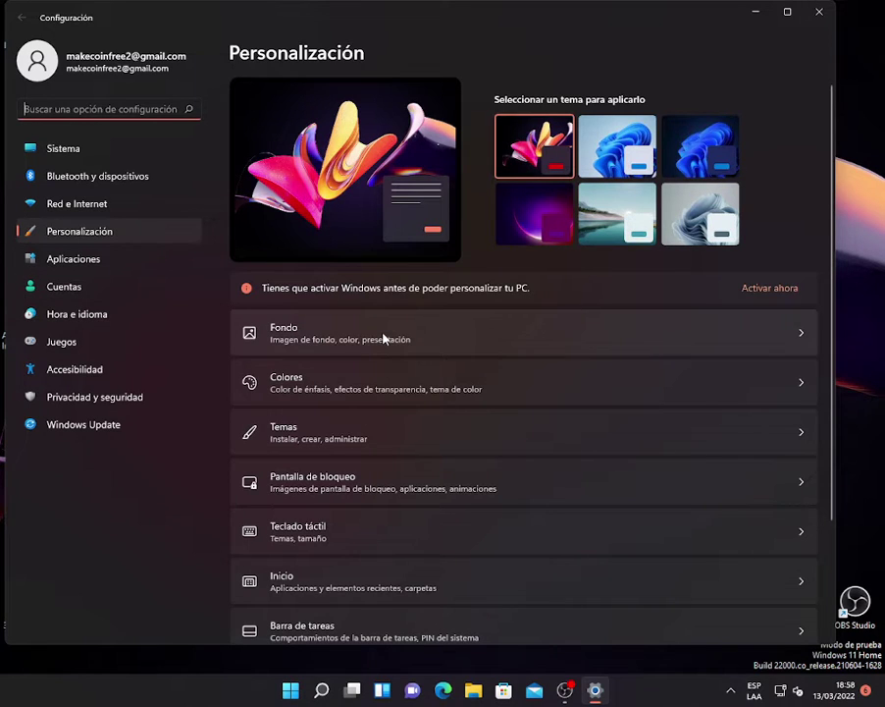
click(800, 294)
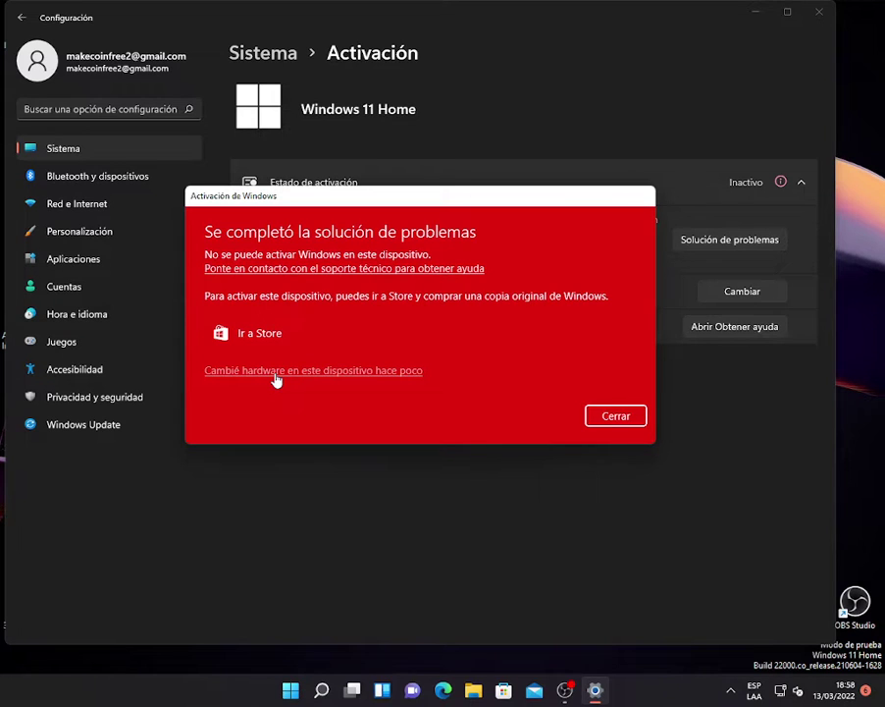
click(277, 373)
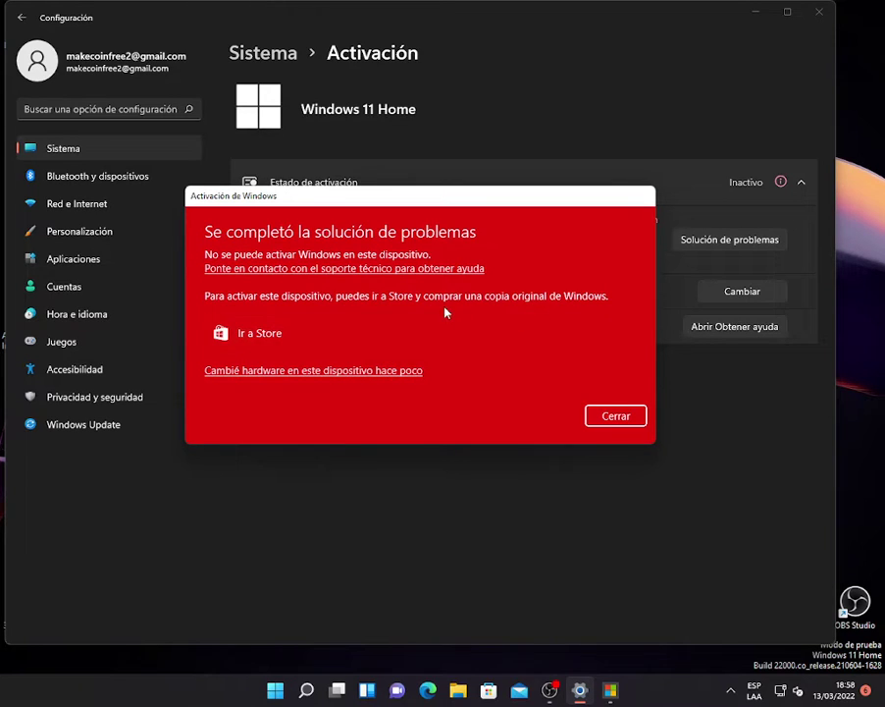
- View the Windows 10/11 Home offer in Microsoft Store, and close the Store and the activation troubleshooter
click(430, 334)
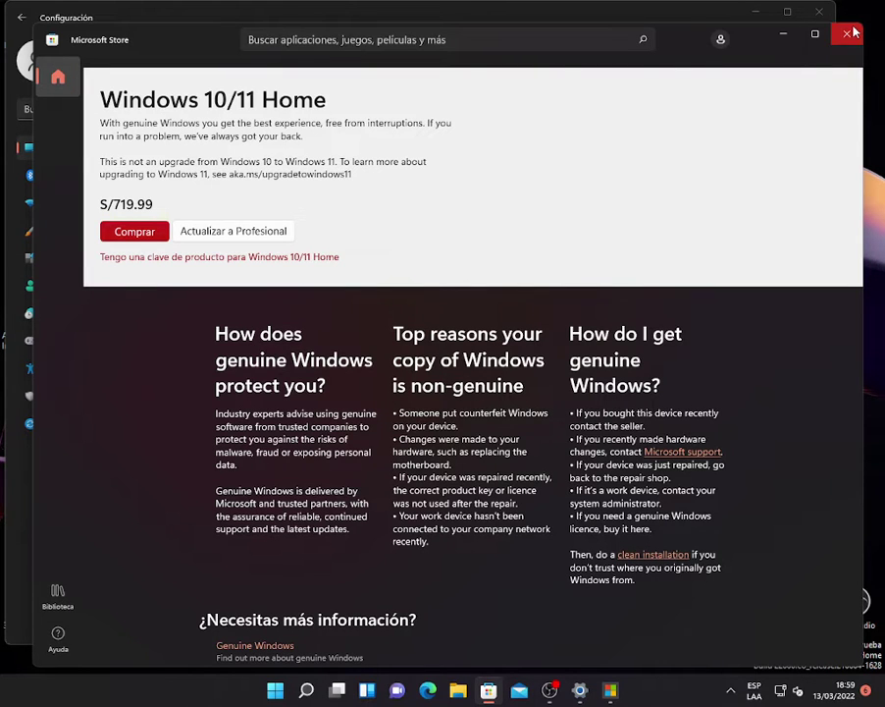
click(595, 21)
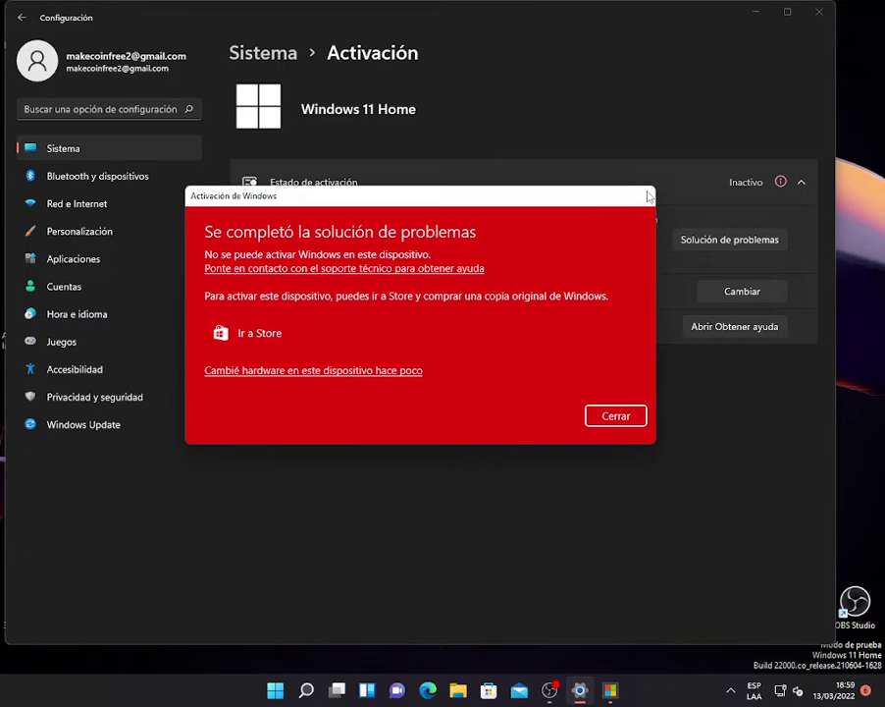
click(616, 417)
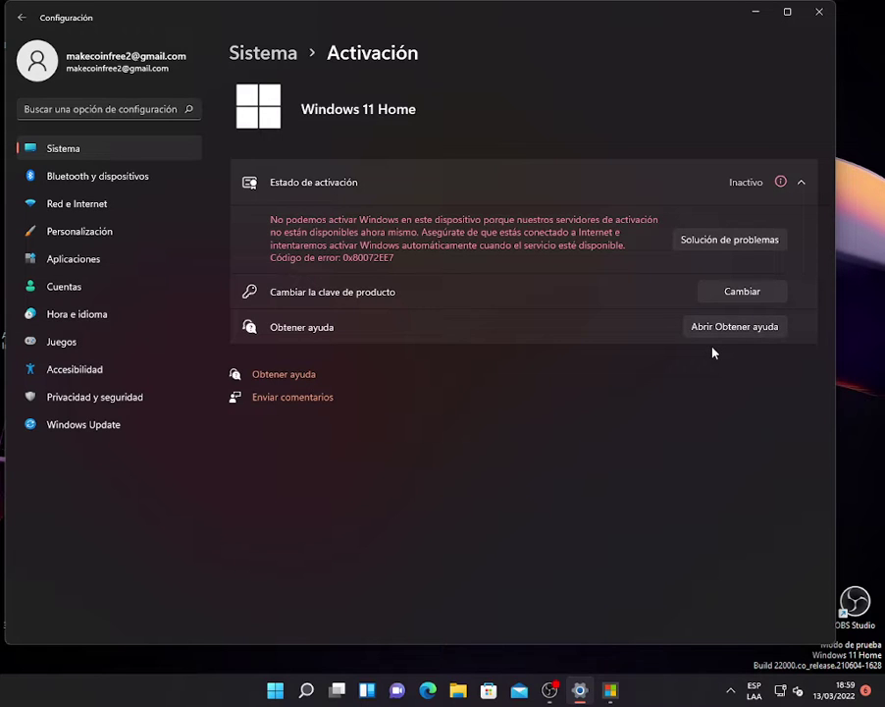
- Review the network settings and the gaming settings for Xbox Game Bar and Modo de juego
click(129, 213)
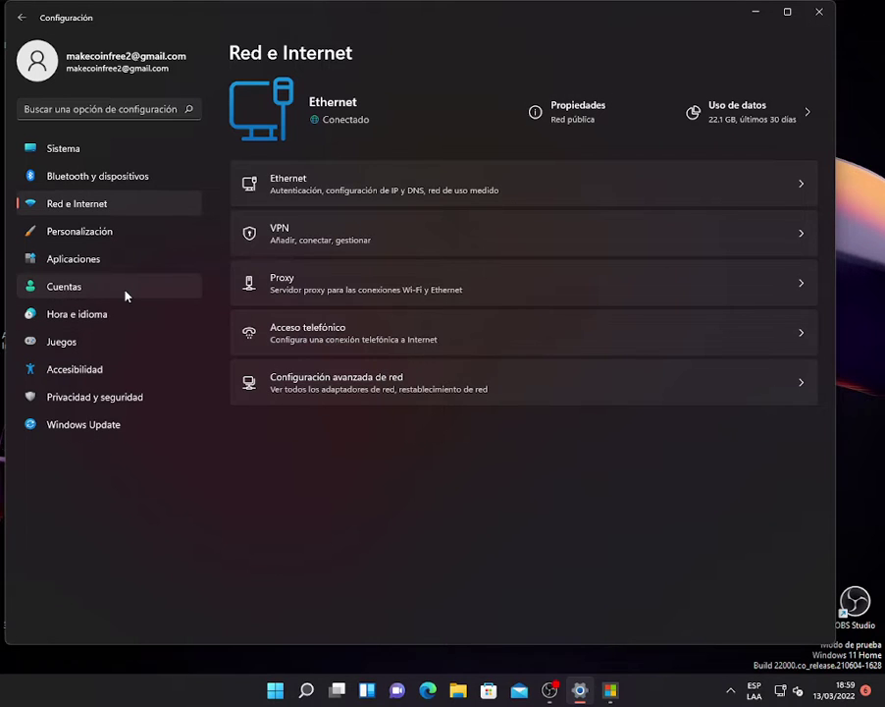
click(91, 339)
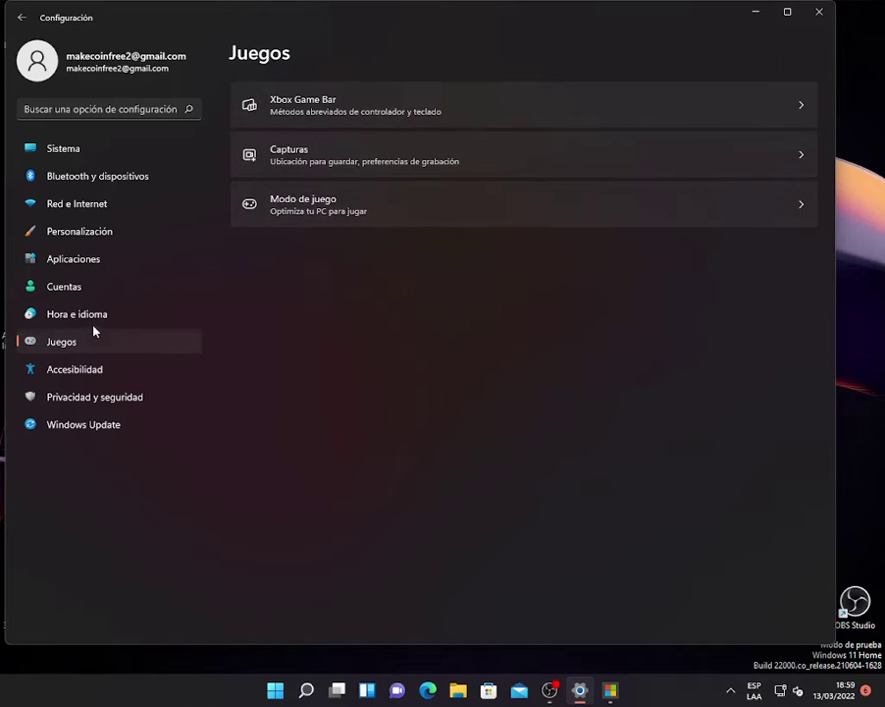
click(415, 125)
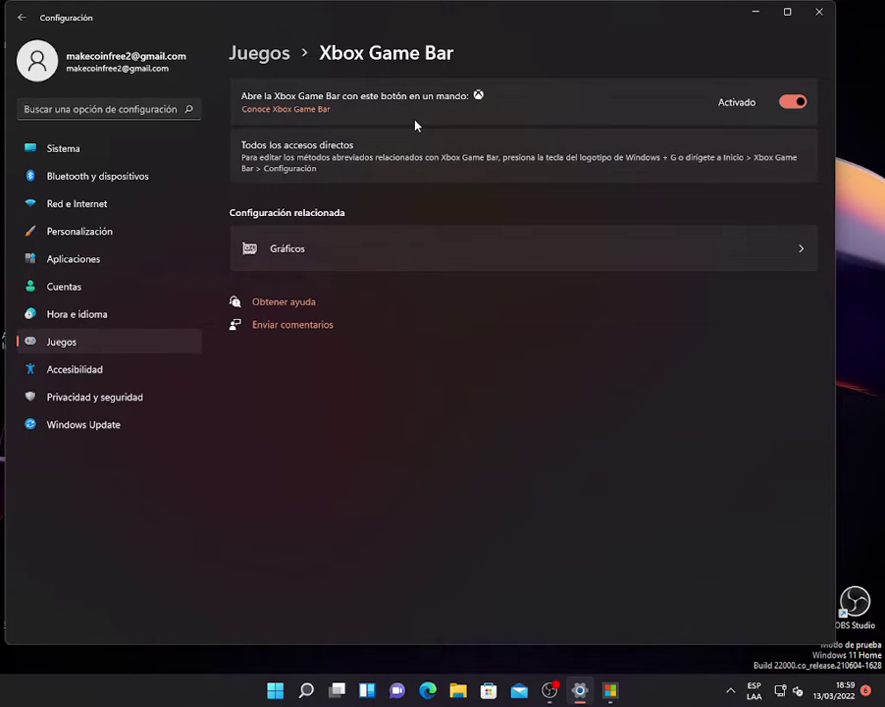
click(128, 348)
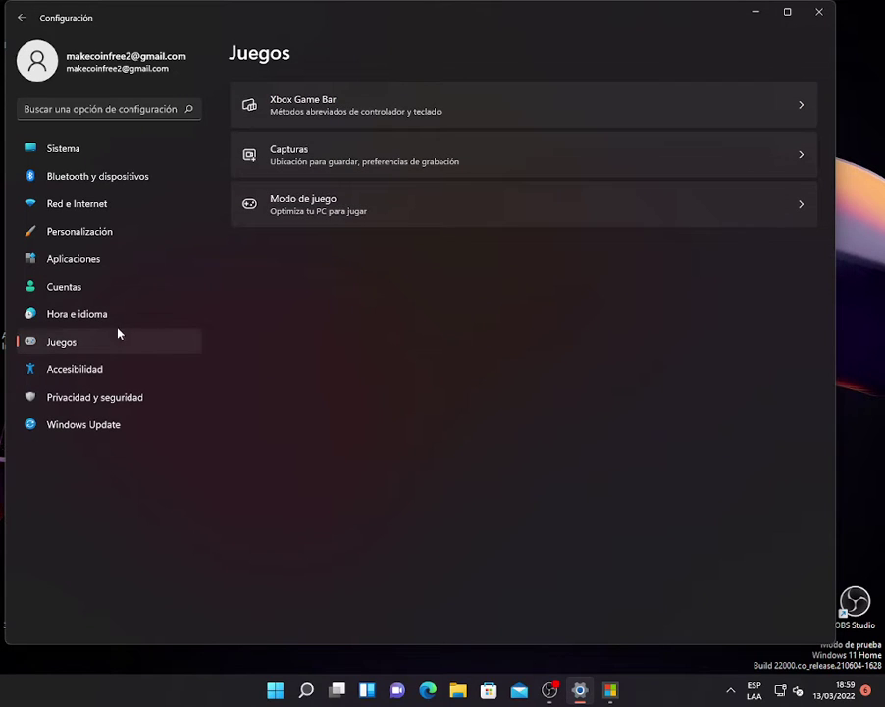
click(348, 222)
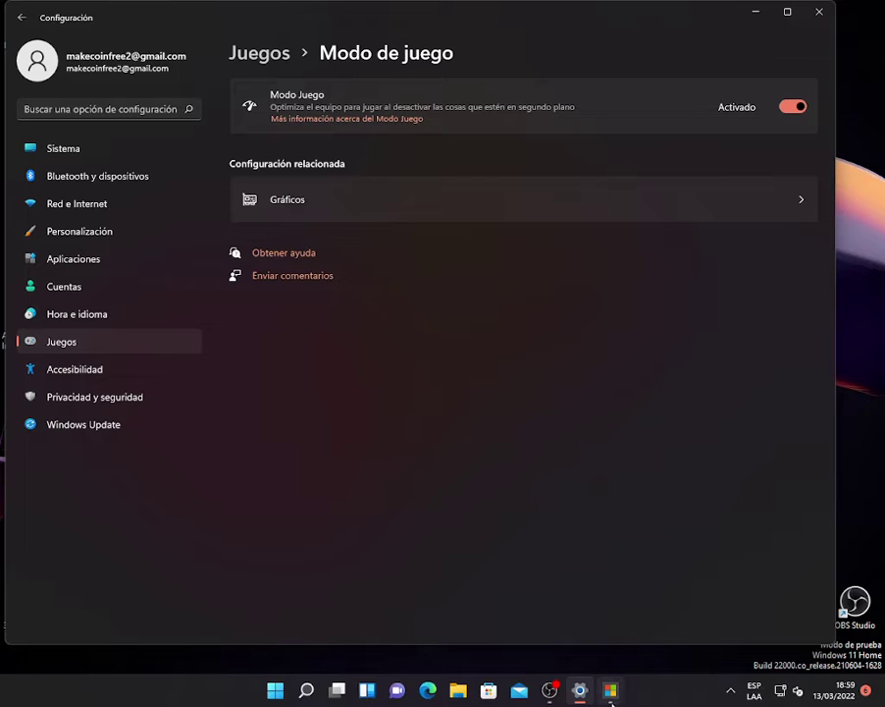
- Minimize the Settings window and close the Microsoft account verification window
mouse_move(602, 700)
click(755, 15)
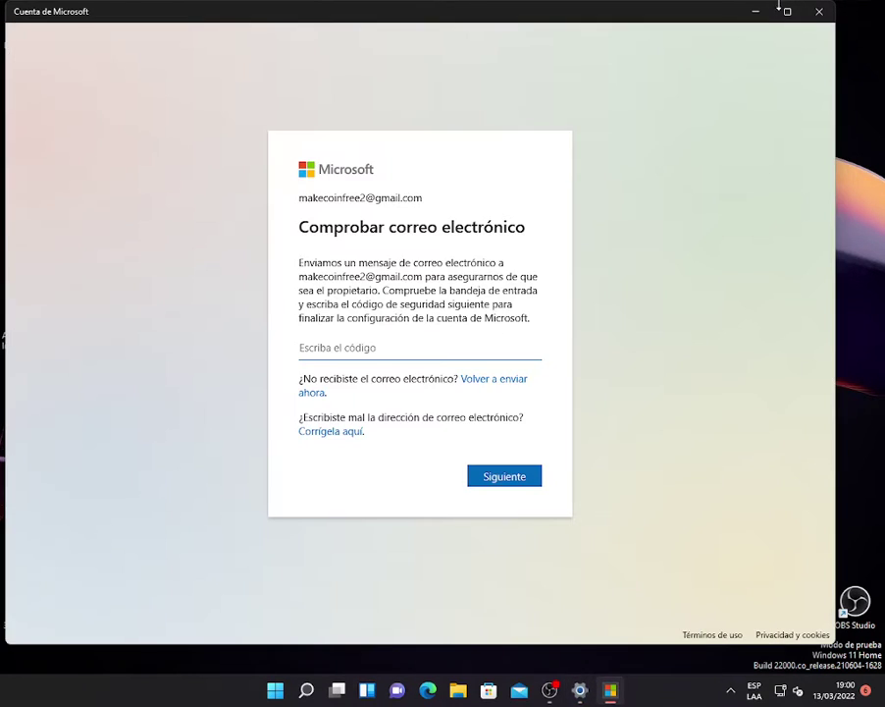
click(819, 14)
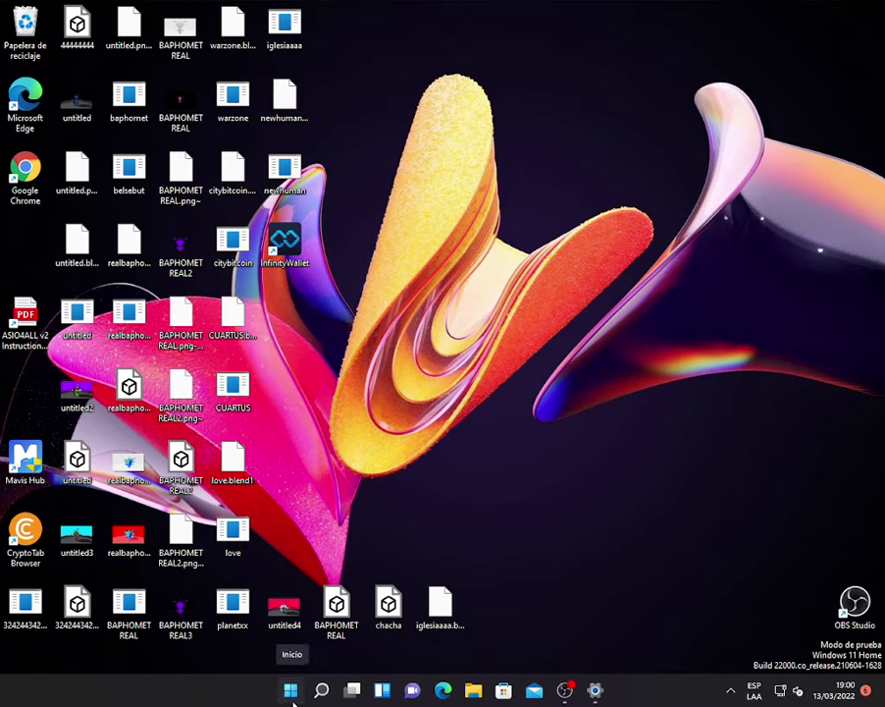
- Open the Aplicaciones y características settings page to view the installed apps
right_click(292, 693)
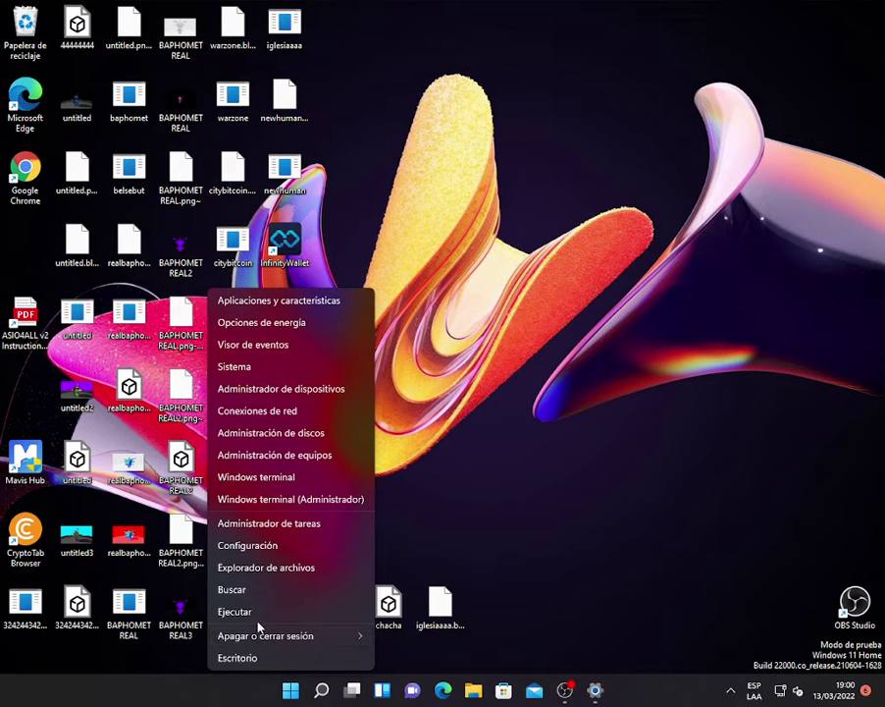
click(328, 308)
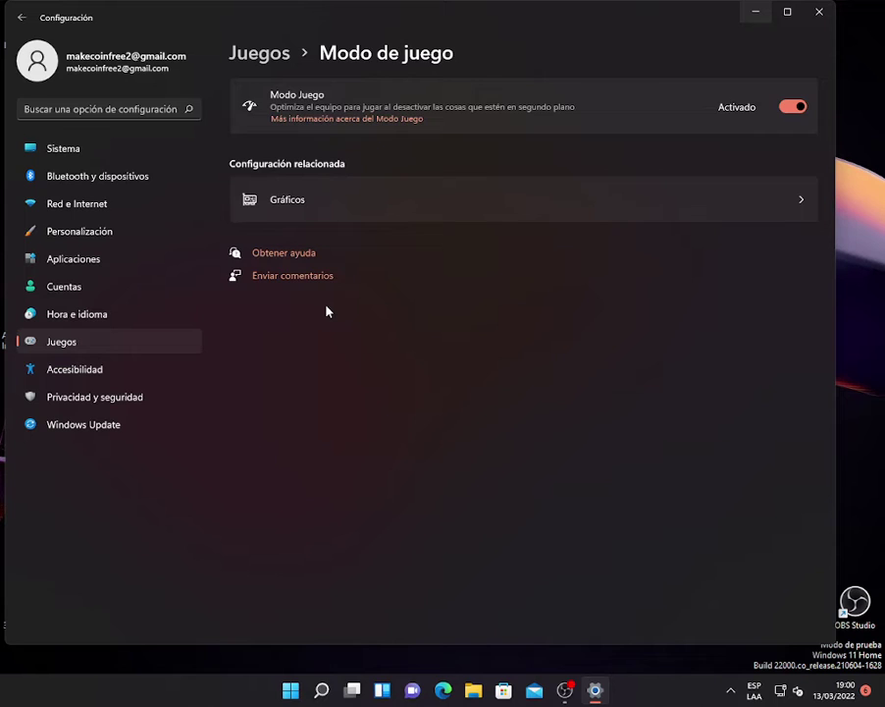
click(385, 694)
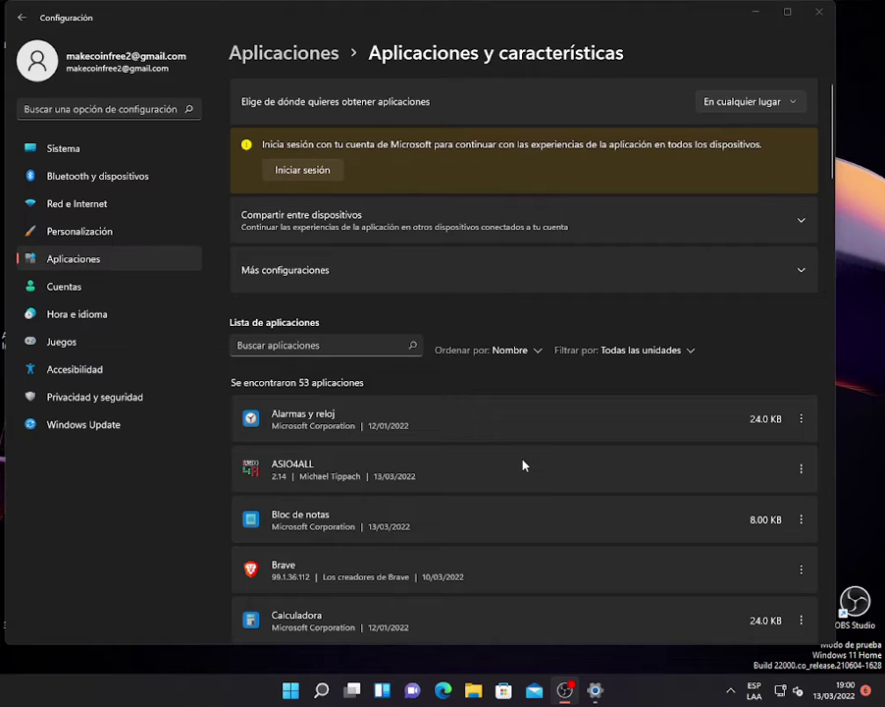
- Search Windows for cmd and open the Command Prompt
click(321, 691)
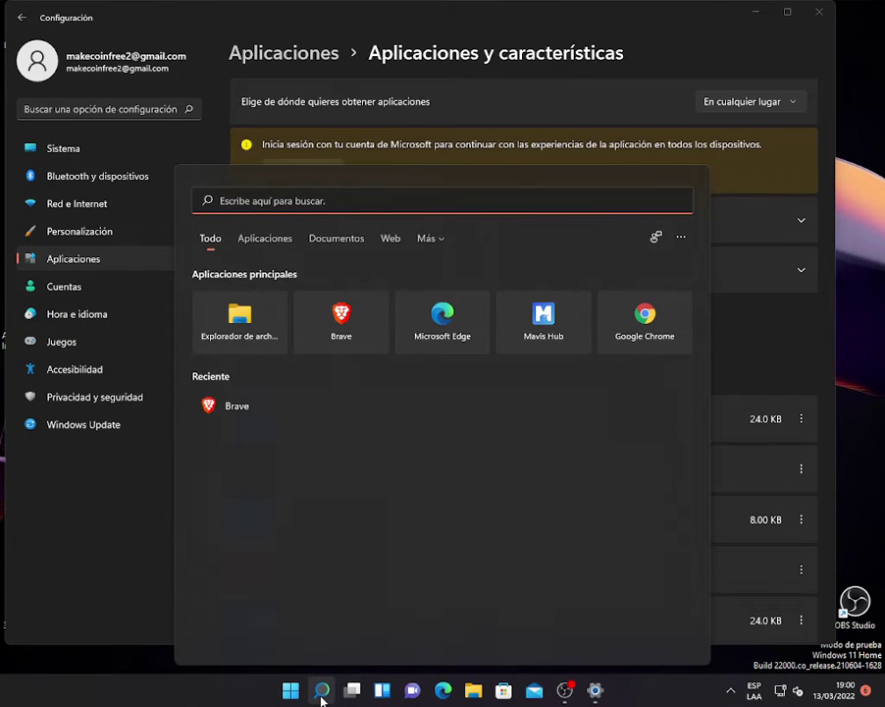
text(linux)
key(BackSpace)
key(BackSpace)
key(BackSpace)
key(BackSpace)
key(BackSpace)
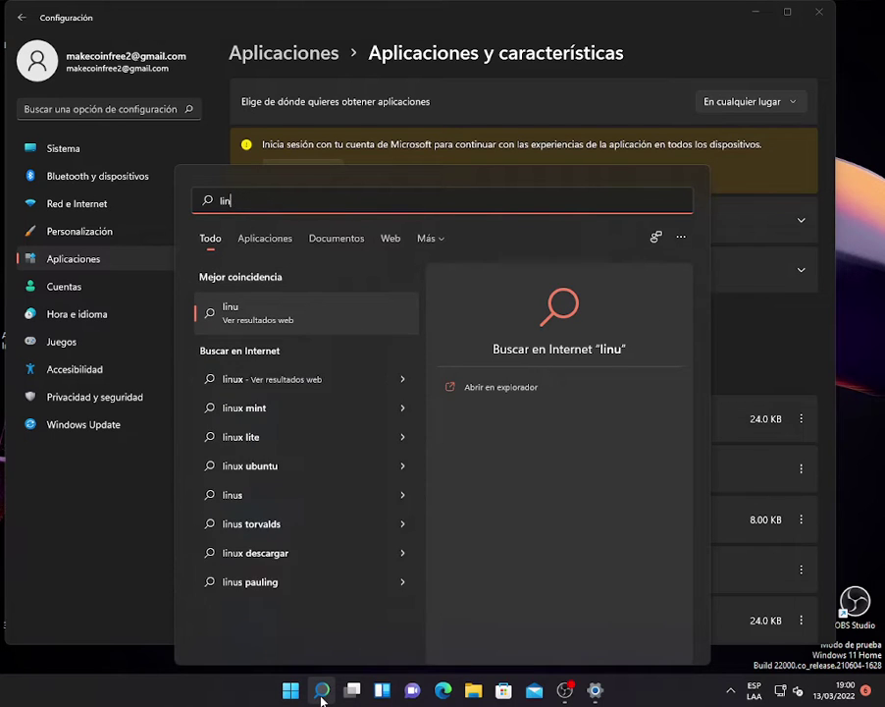
text(cmd)
key(Return)
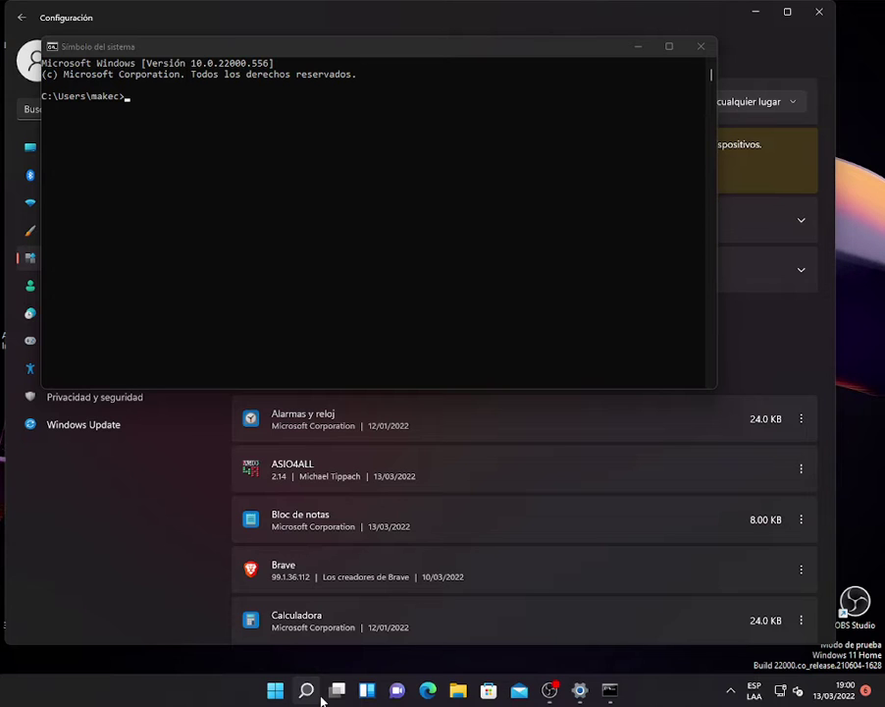
- Run the help command in the Command Prompt to list the available commands
click(274, 233)
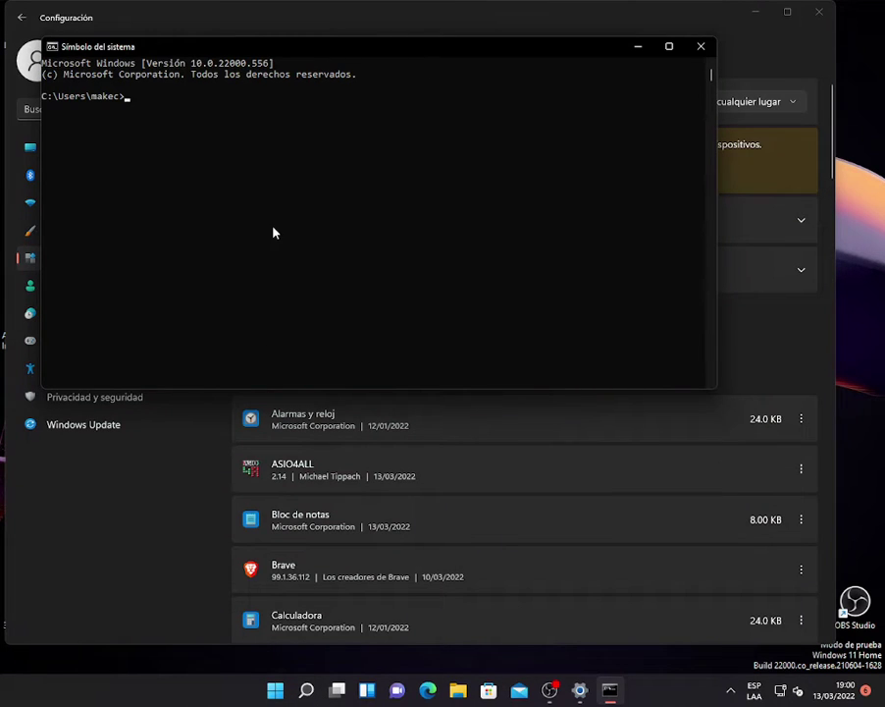
text(help)
key(Return)
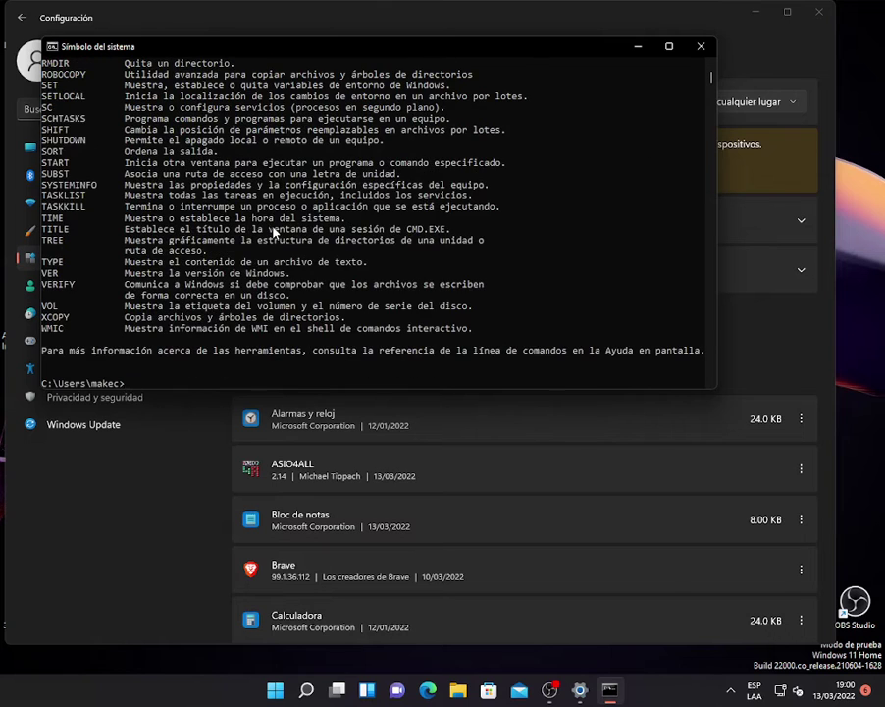
- Examine the list of commands and their descriptions in the help output
scroll(274, 233, up, 6)
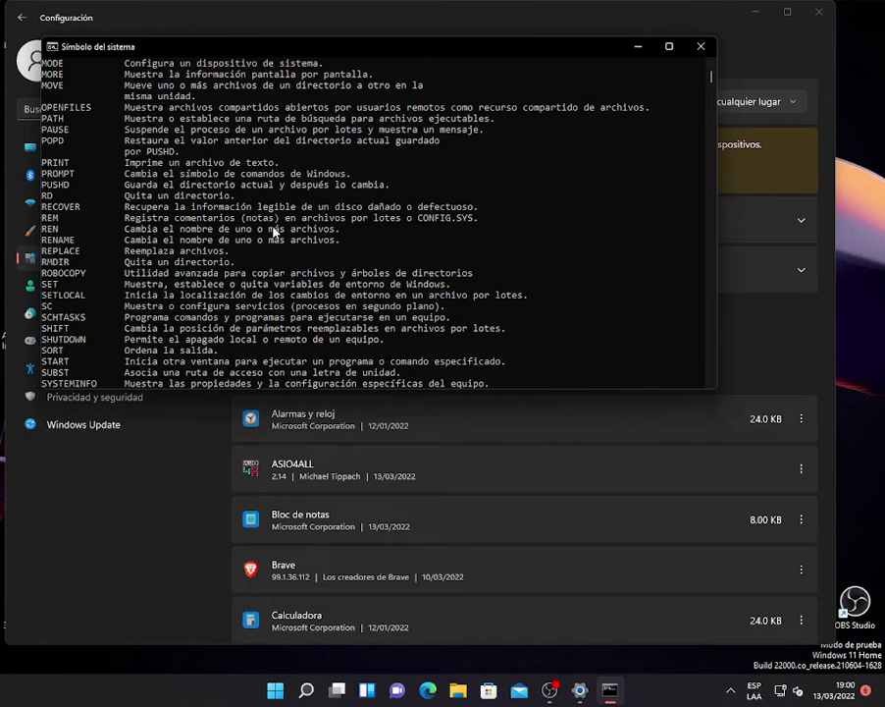
scroll(274, 232, down, 9)
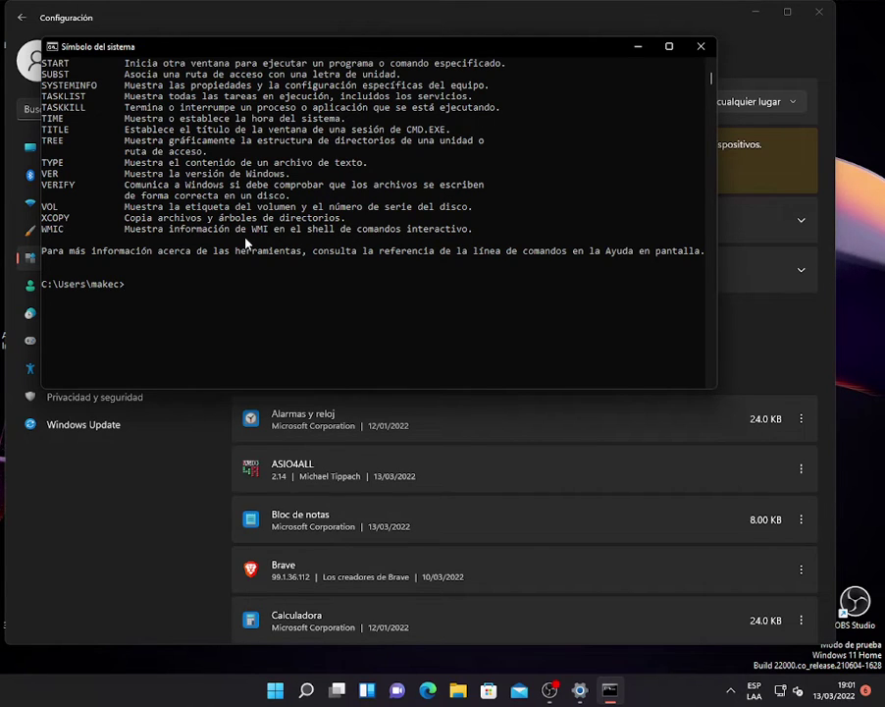
scroll(246, 242, up, 10)
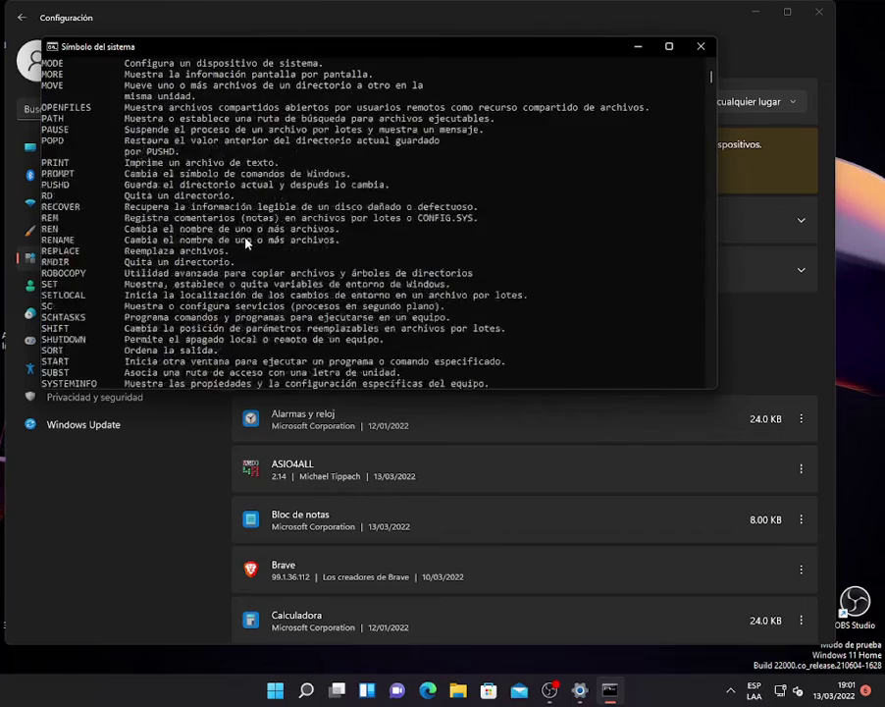
scroll(246, 243, up, 9)
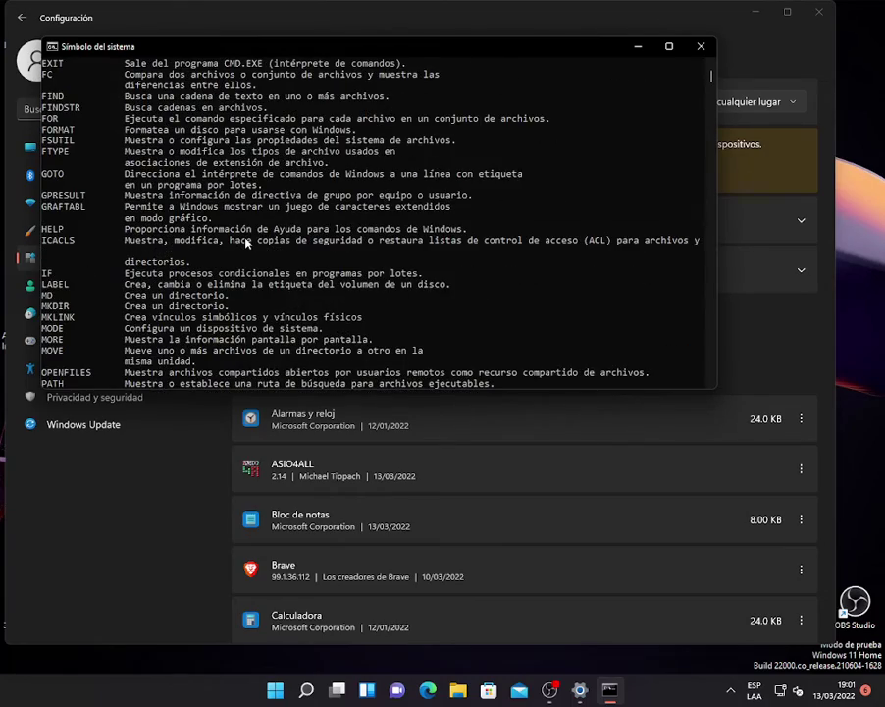
scroll(246, 243, up, 6)
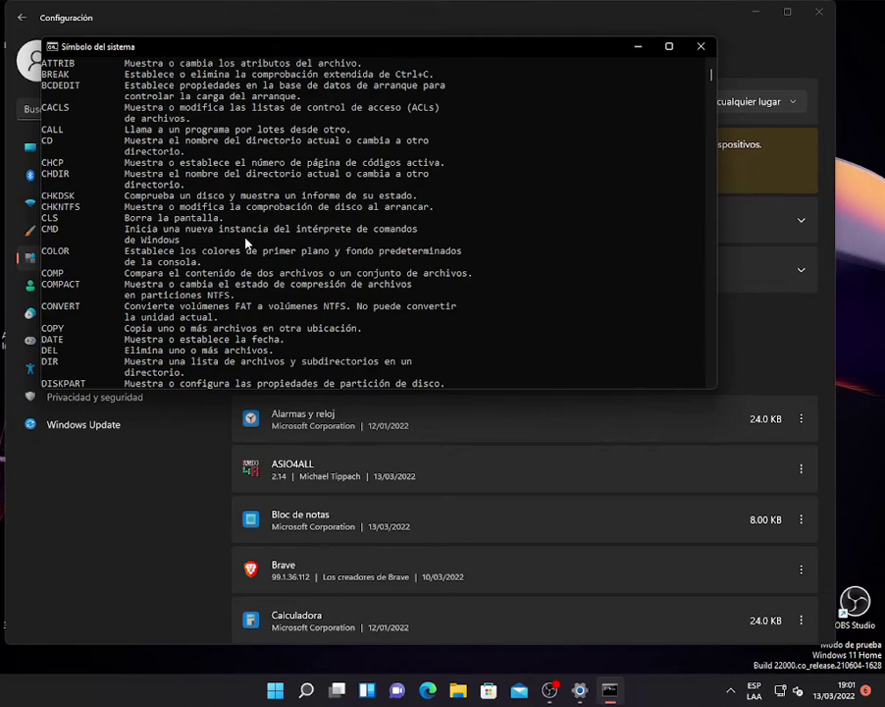
scroll(246, 242, down, 20)
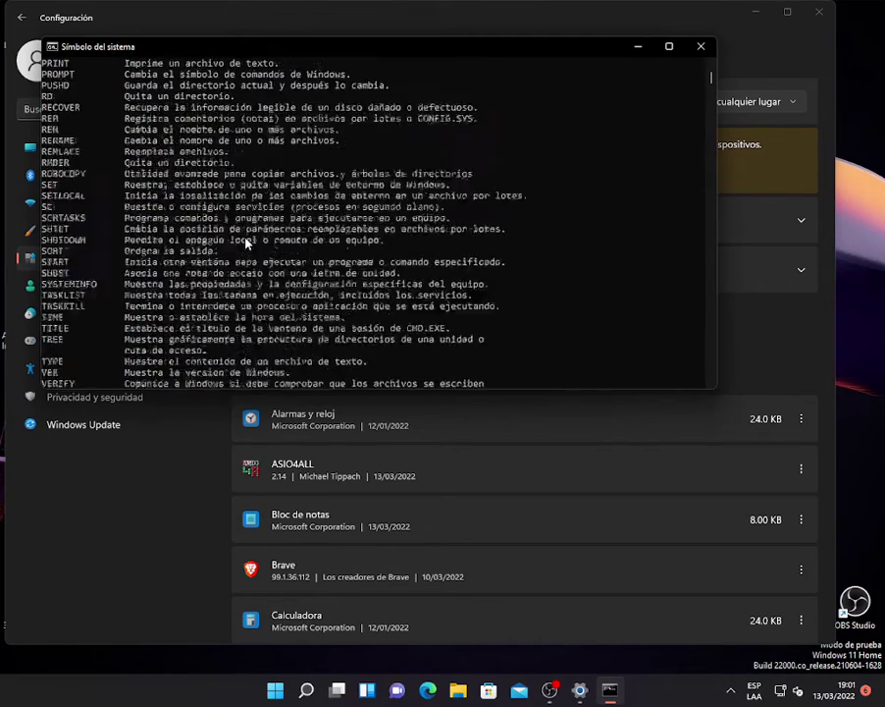
scroll(246, 242, down, 9)
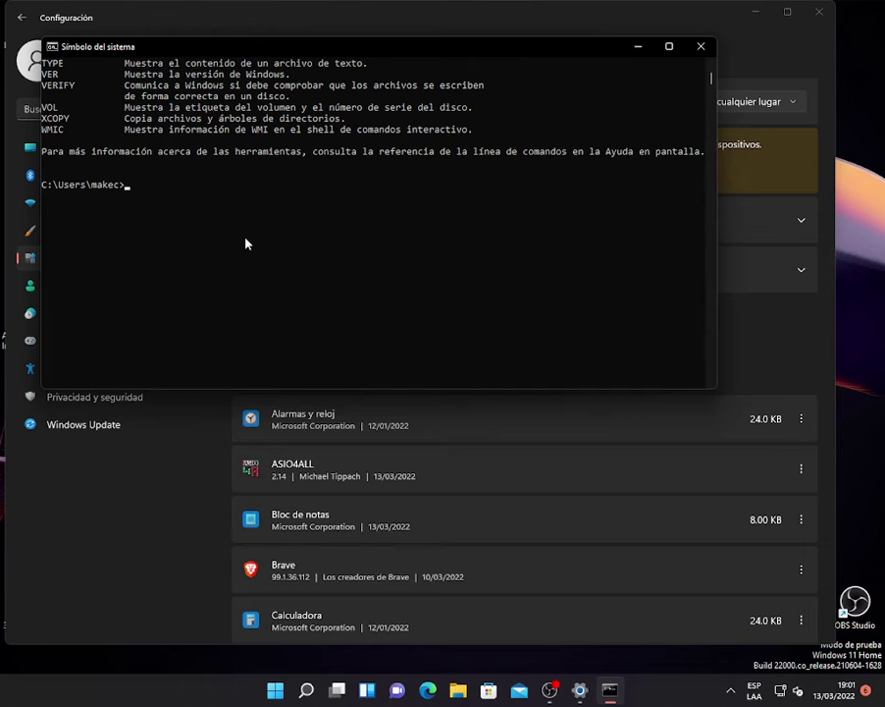
- Try the commands colot and color, set the console text to green with color 2, and clear the screen with cls
text(colot)
key(Return)
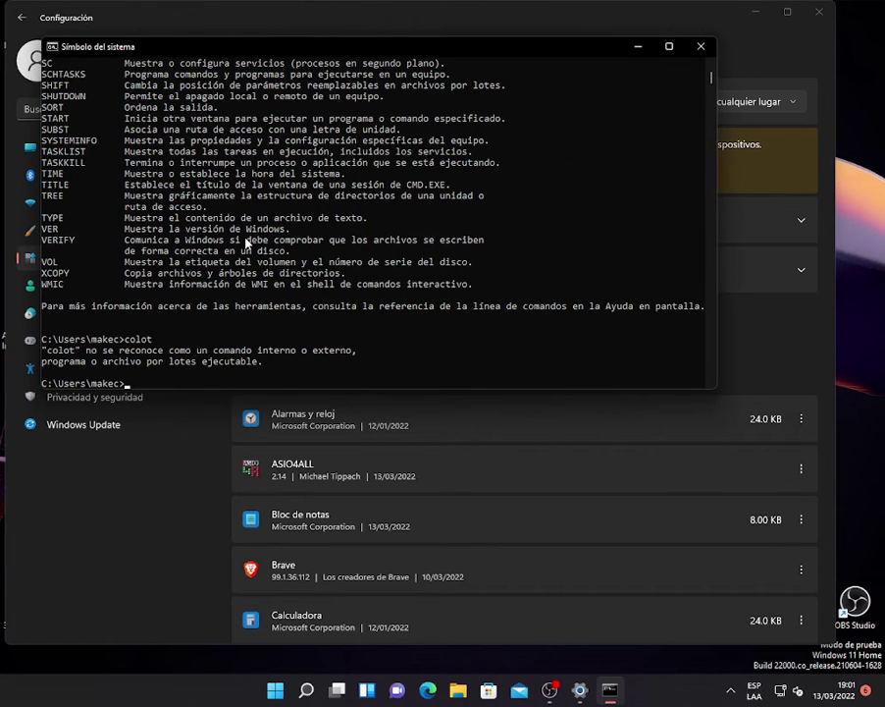
text(color)
key(Return)
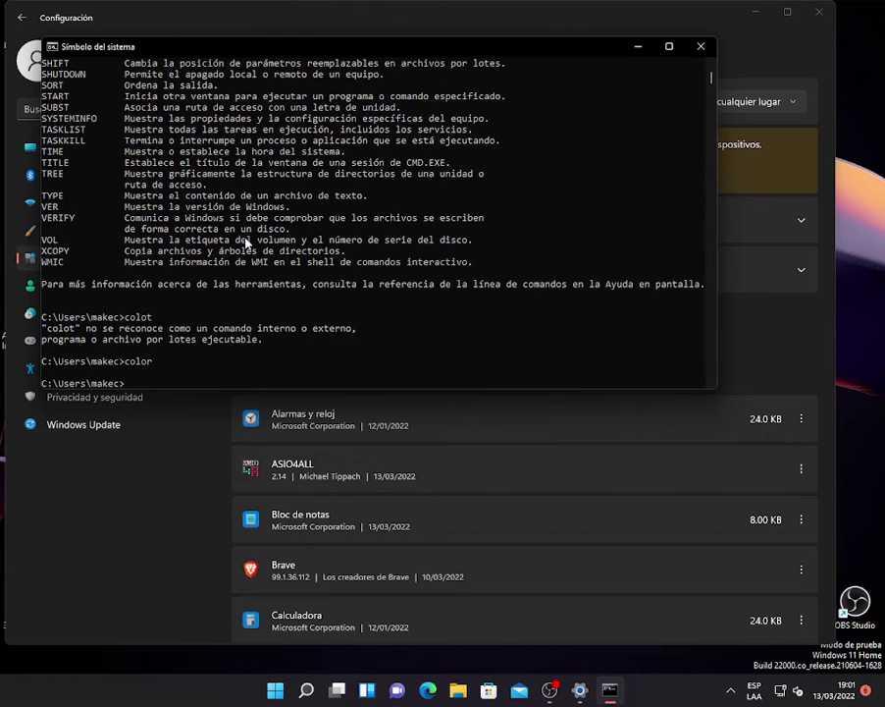
text(color 2)
key(Return)
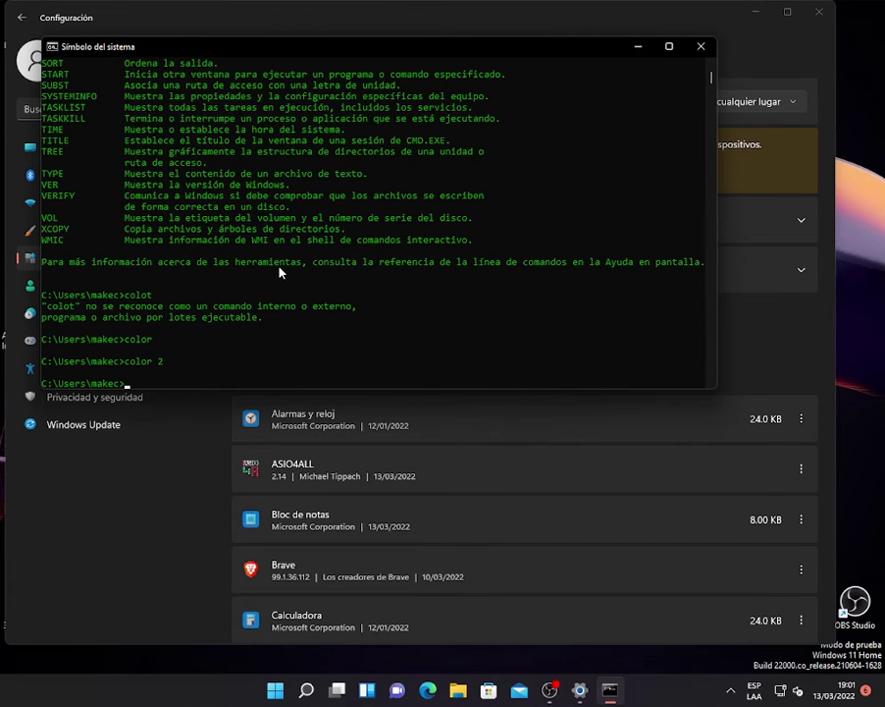
text(cls)
key(Return)
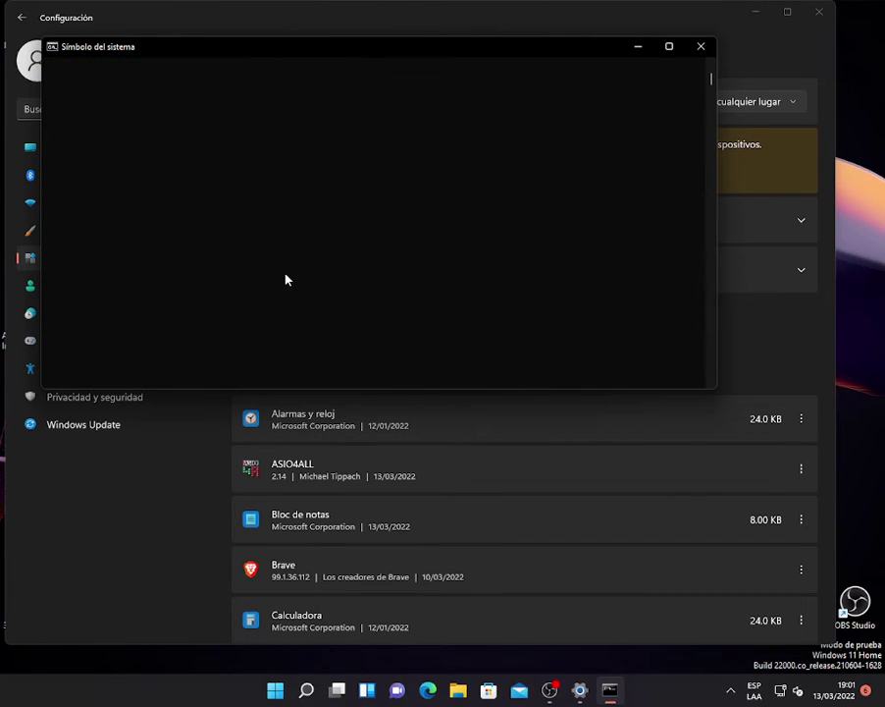
key(alt+F4)
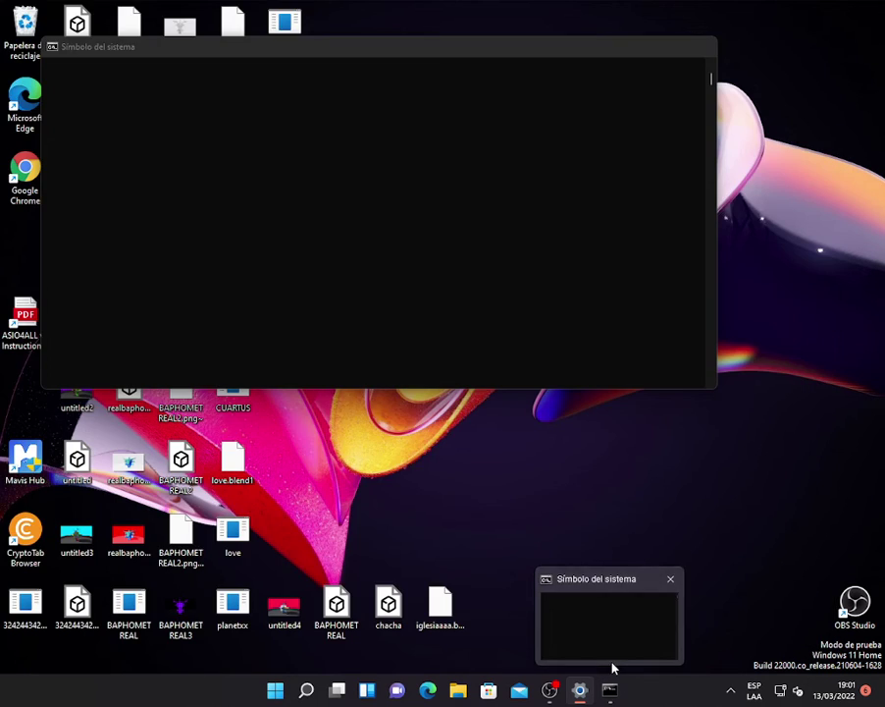
click(612, 668)
click(360, 169)
text(as)
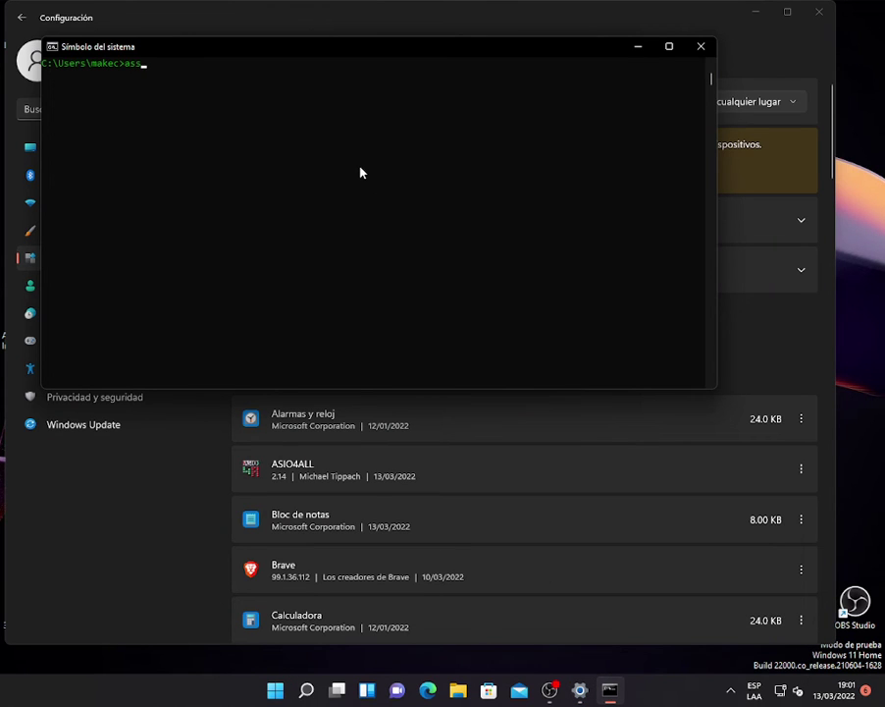
text(s)
mouse_move(552, 694)
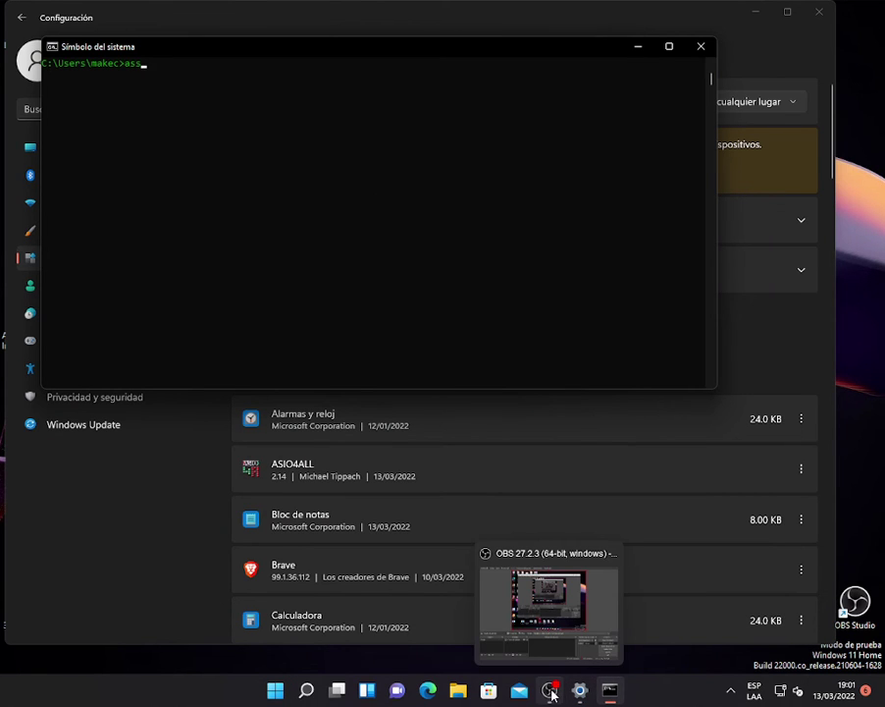
key(BackSpace)
key(BackSpace)
key(BackSpace)
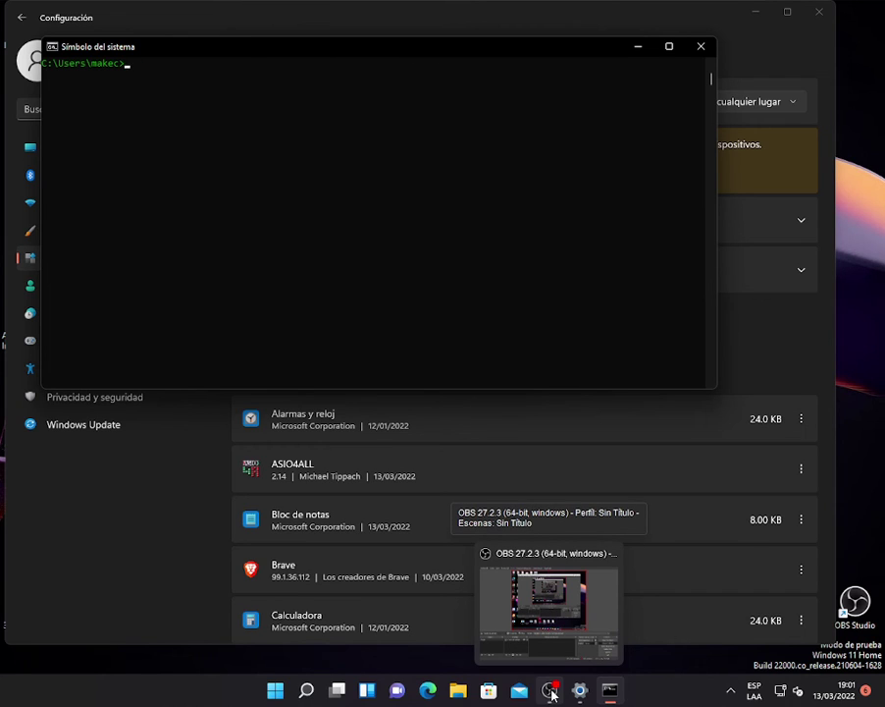
- Try to run the commands csc, csg and gsc in the Command Prompt, and switch to OBS Studio
text(csc)
key(Return)
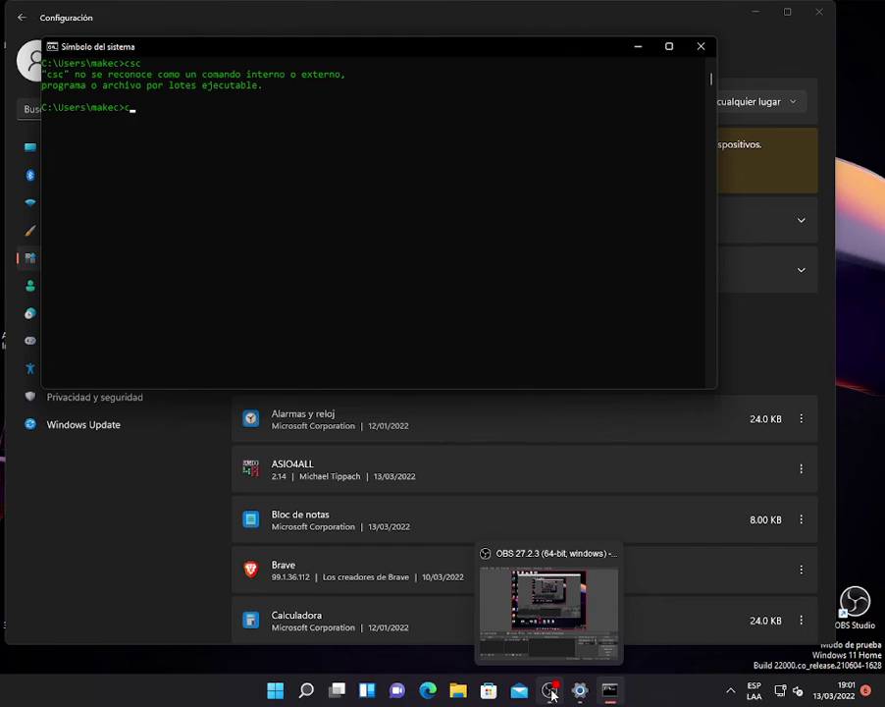
text(csc)
key(Return)
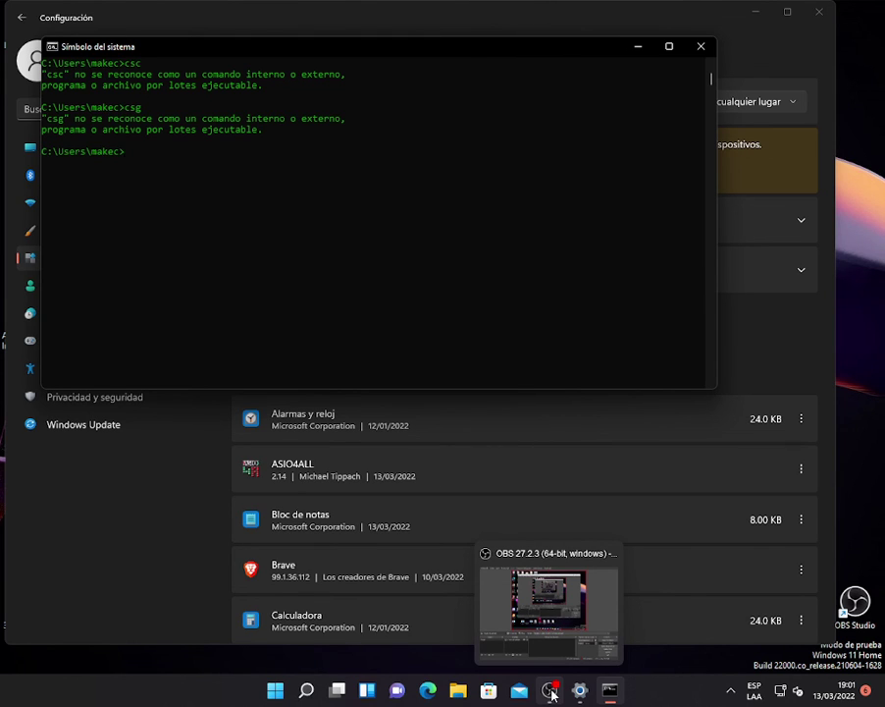
text(gsc)
key(Return)
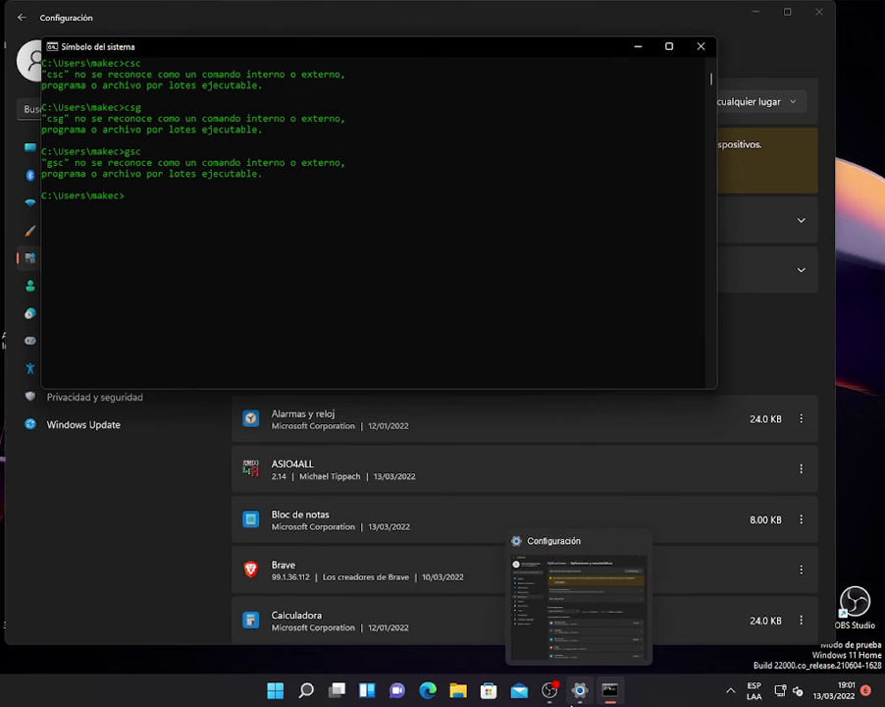
click(551, 691)
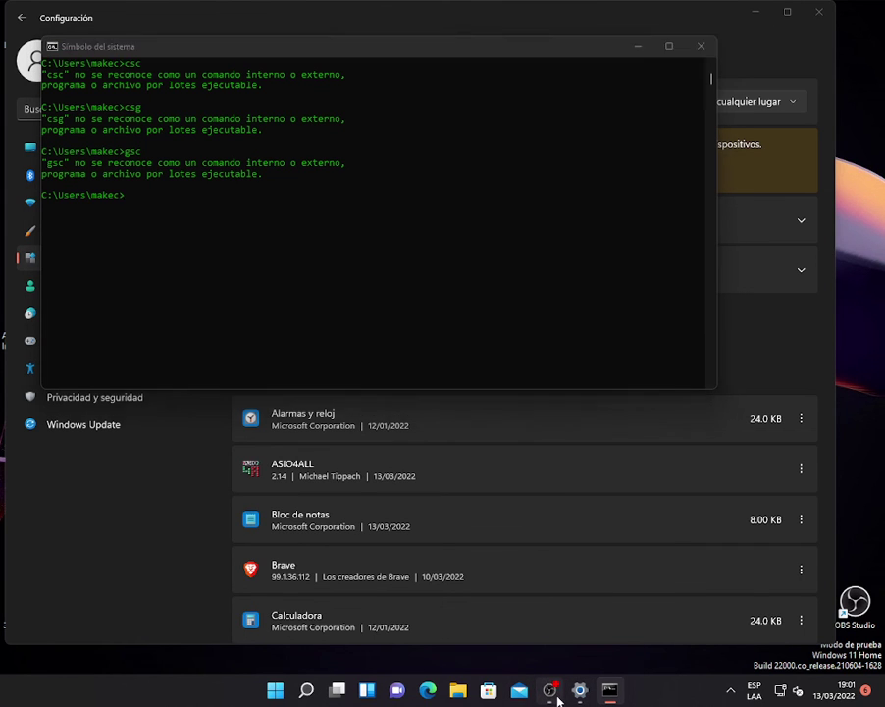